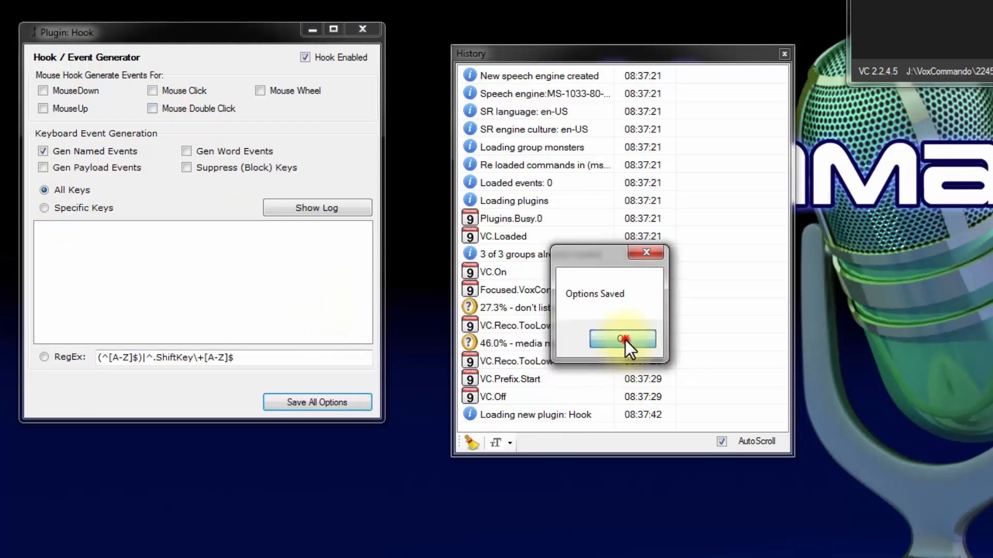
Dismiss the save confirmation and test keyboard event generation with Ctrl, Shift, Ctrl+Shift and Ctrl+Shift+C
{"action": "left_click", "coordinate": [625, 340]}
{"action": "key", "text": "ctrl"}
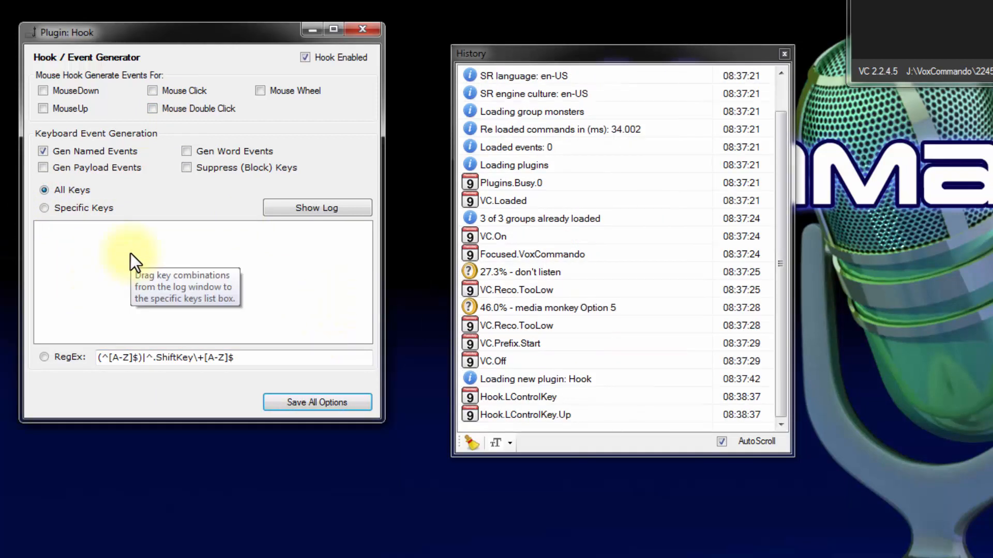
{"action": "key", "text": "shift"}
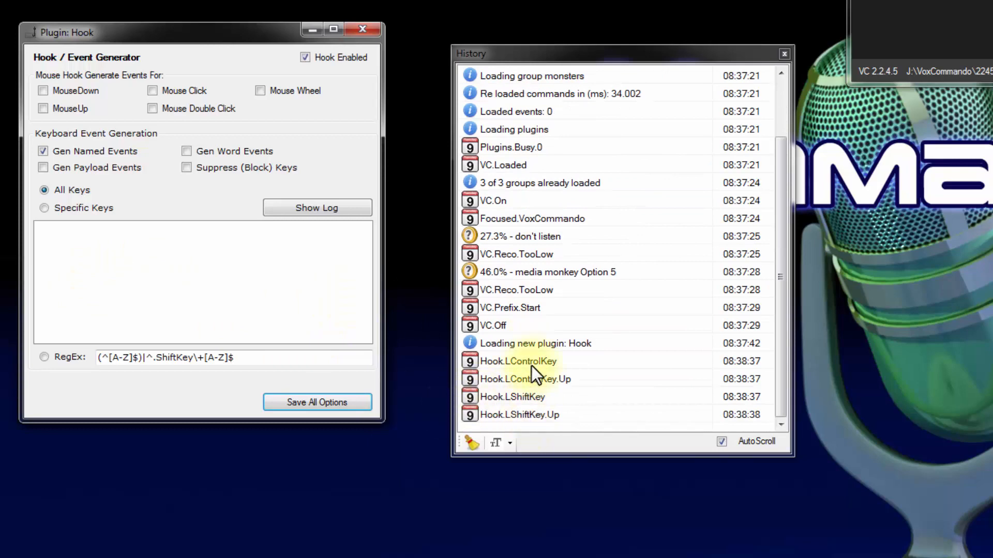
{"action": "key", "text": "ctrl+shift"}
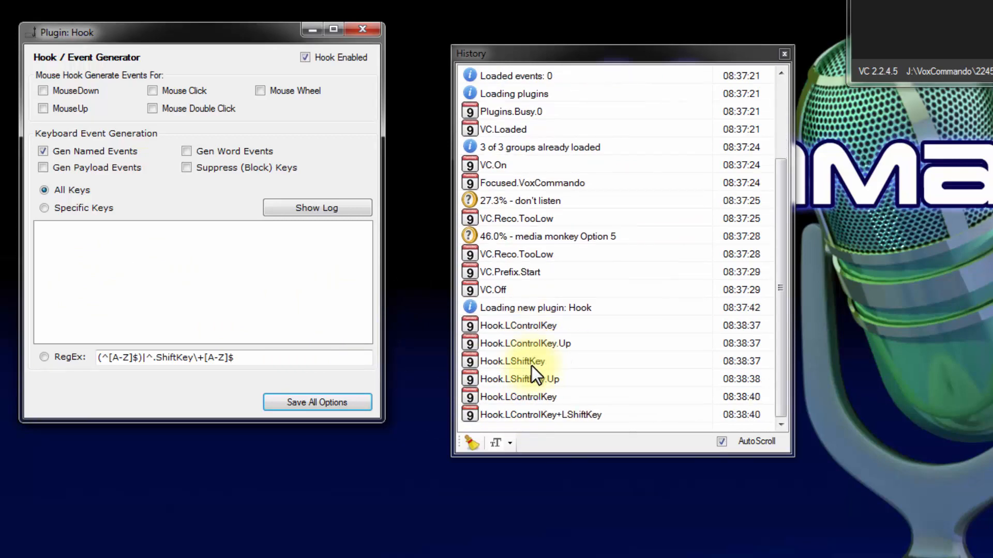
{"action": "key", "text": "ctrl+shift+c"}
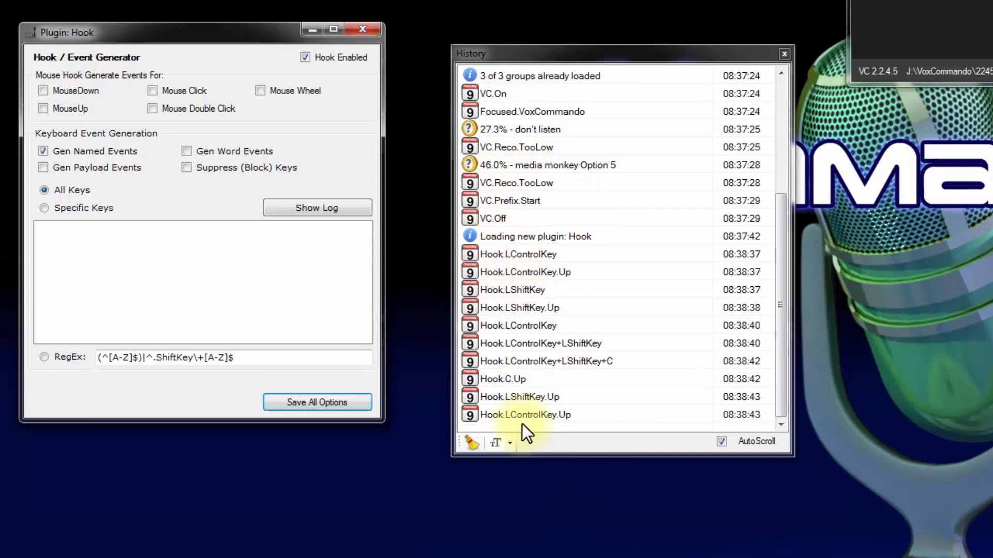
Limit keyboard events to specific keys, add the tilde key (Oemtilde) captured in the key log to the list, and save the options
{"action": "left_click", "coordinate": [44, 208]}
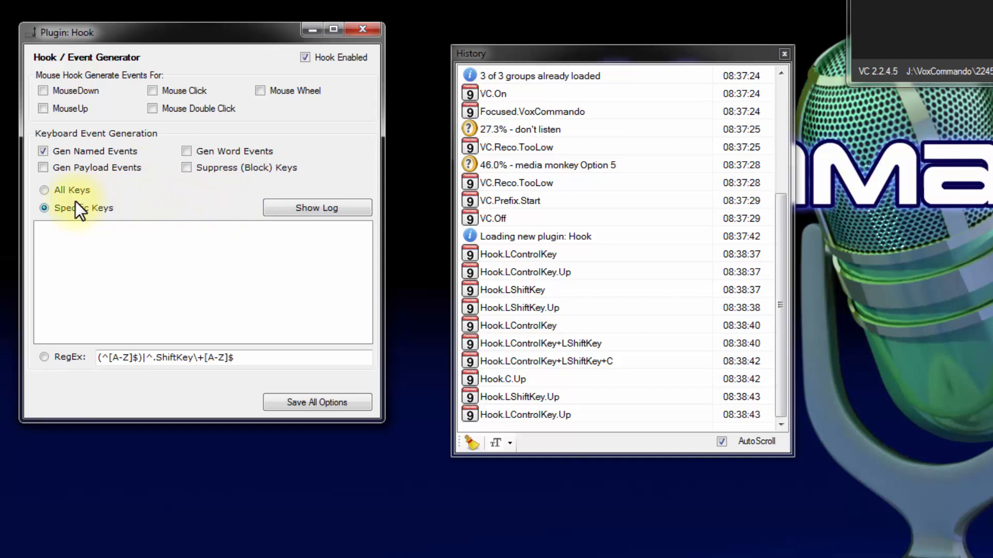
{"action": "left_click", "coordinate": [347, 205]}
{"action": "left_click_drag", "start_coordinate": [137, 2], "coordinate": [451, 163]}
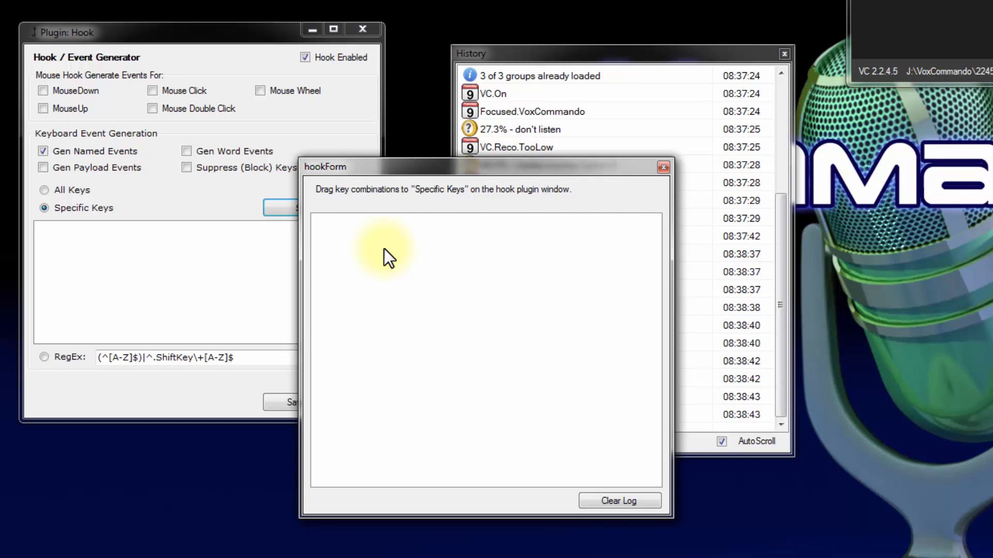
{"action": "key", "text": "grave"}
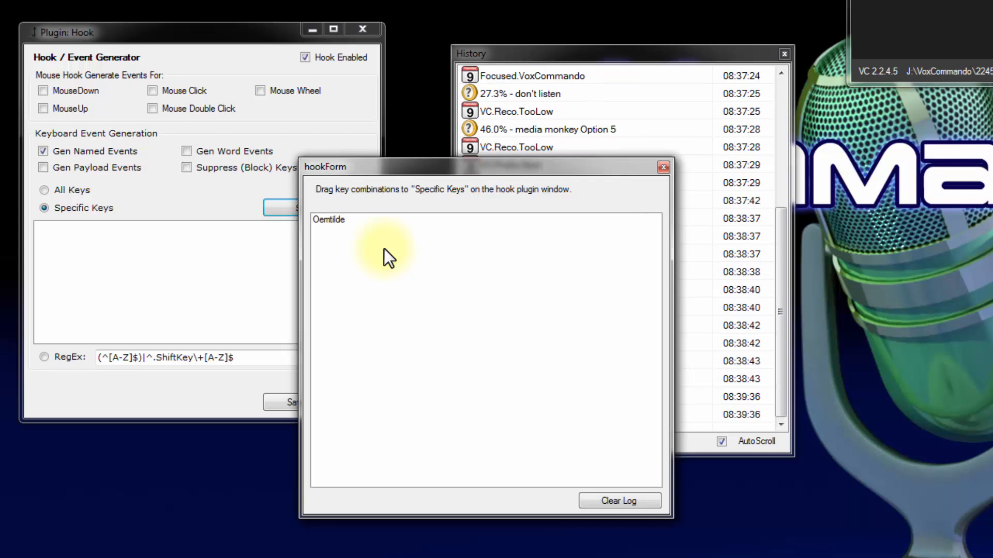
{"action": "left_click_drag", "start_coordinate": [325, 218], "coordinate": [119, 250]}
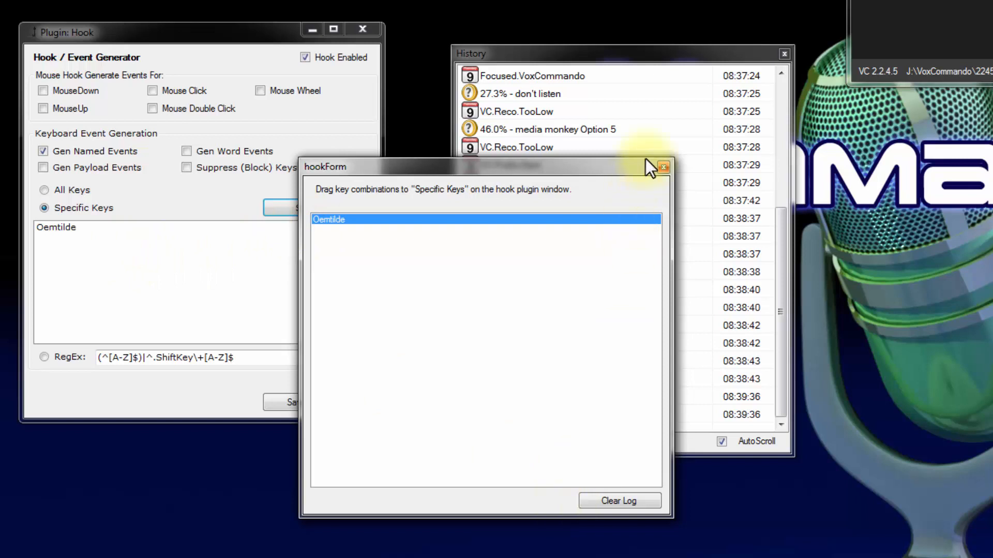
{"action": "left_click", "coordinate": [662, 166]}
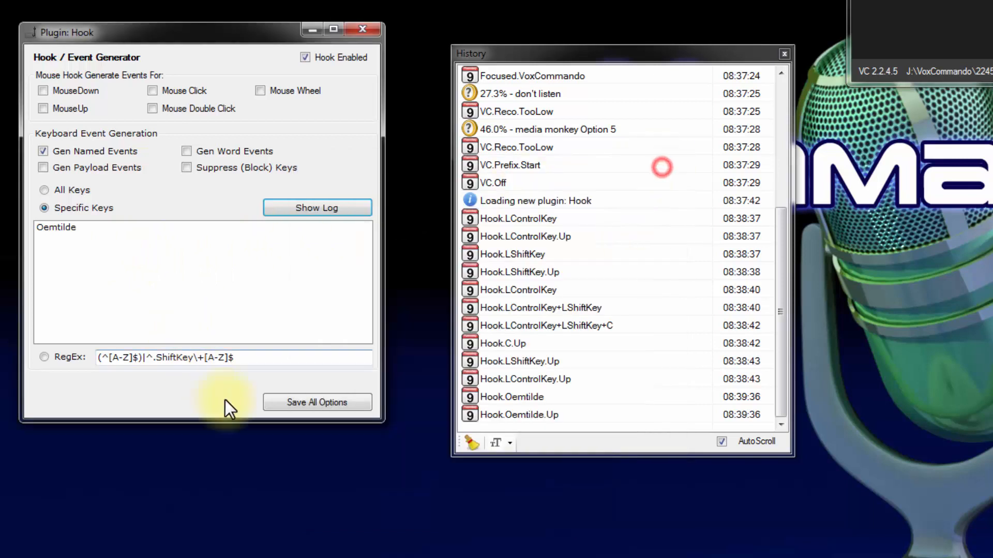
{"action": "left_click", "coordinate": [324, 402]}
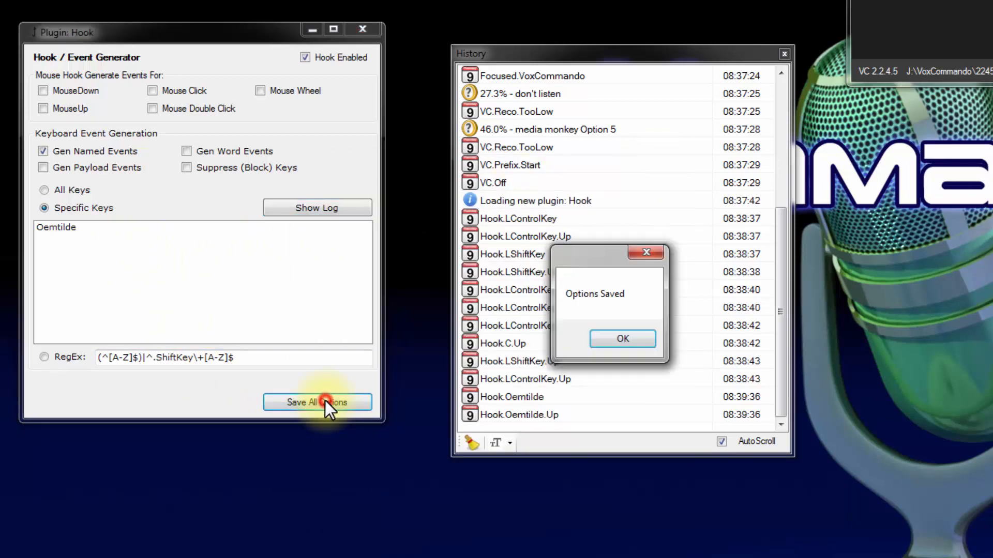
{"action": "left_click", "coordinate": [614, 340]}
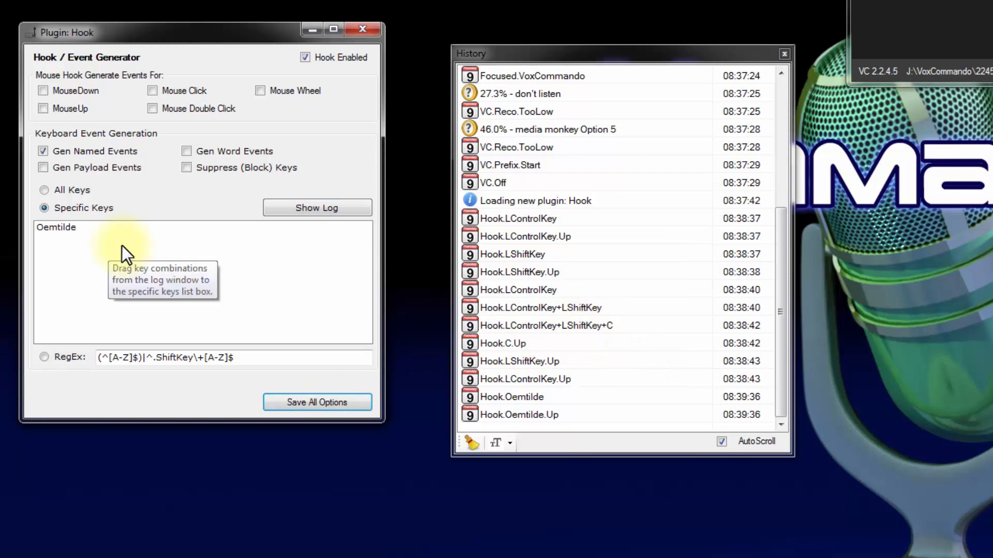
Clear the event history and test the key filter with Alt+Space, a short tilde press and a longer tilde hold
{"action": "left_click", "coordinate": [472, 442]}
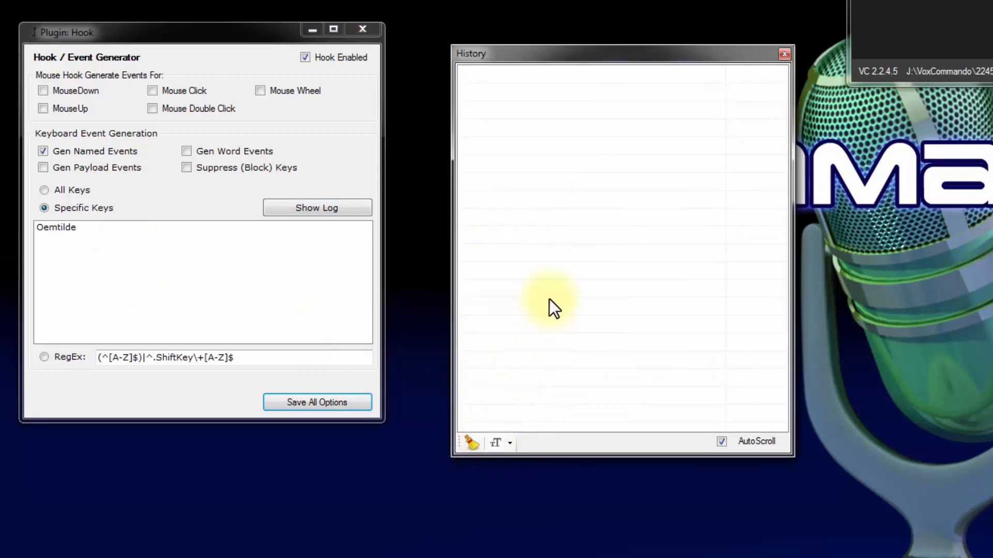
{"action": "key", "text": "alt+space"}
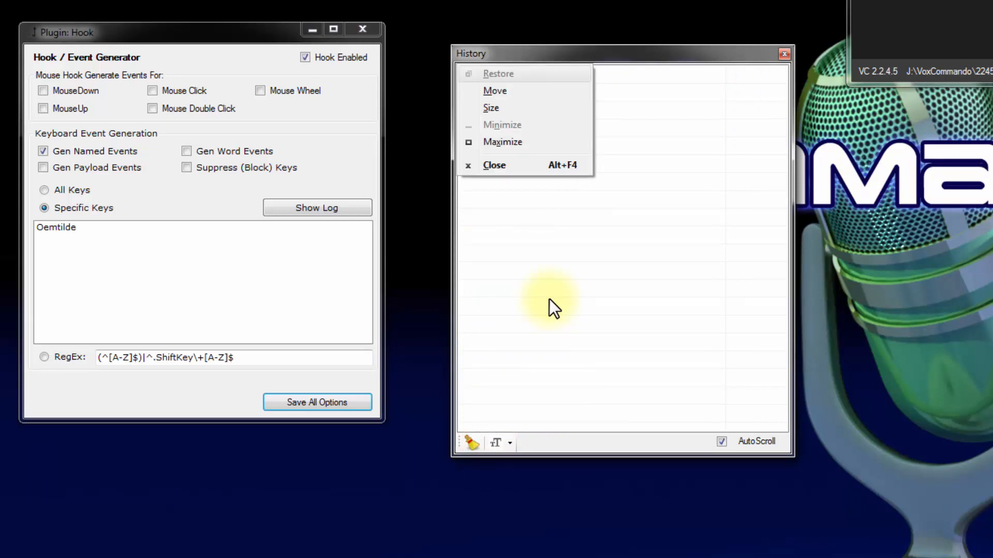
{"action": "left_click", "coordinate": [550, 299]}
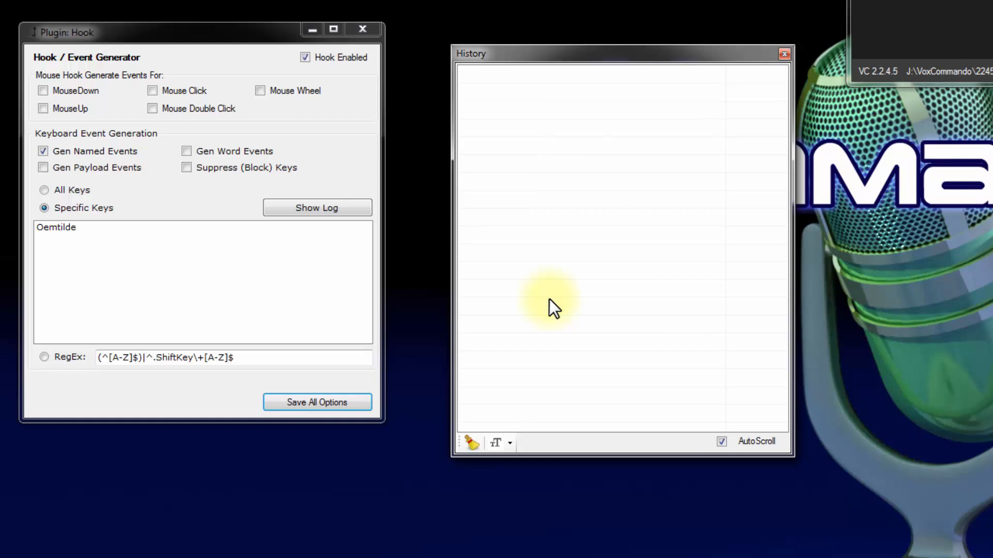
{"action": "key", "text": "grave"}
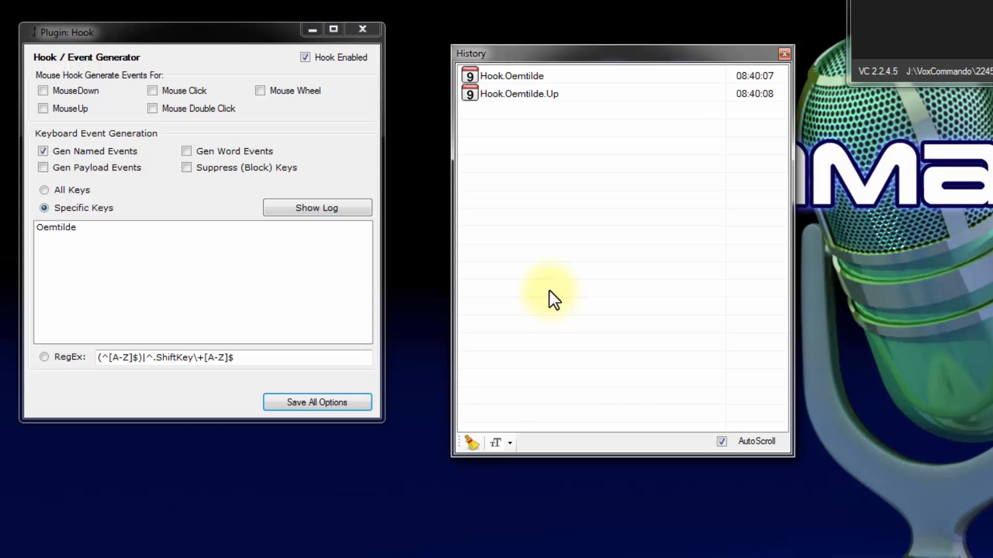
{"action": "key", "text": "grave"}
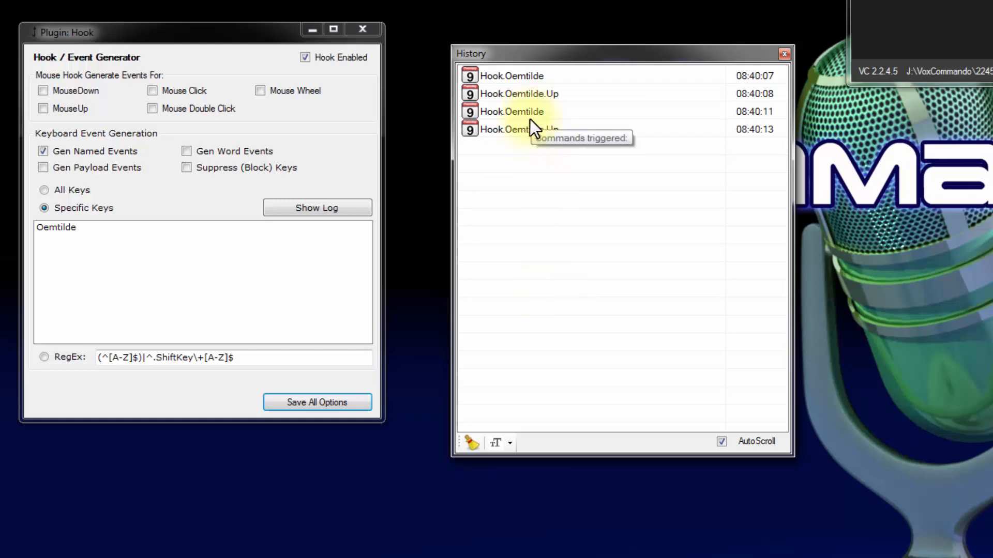
{"action": "mouse_move", "coordinate": [530, 129]}
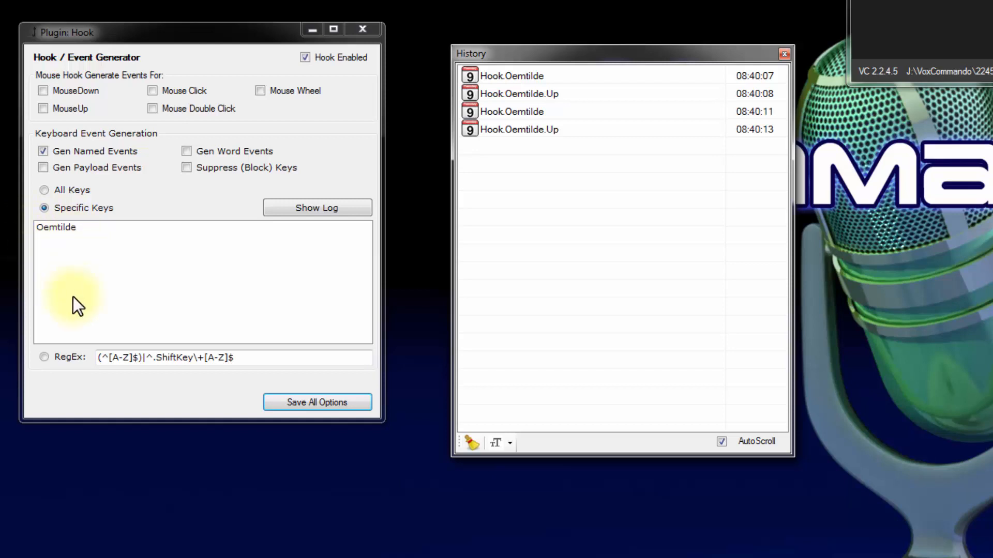
Save all Hook plugin options again and close the plugin window
{"action": "left_click", "coordinate": [331, 402]}
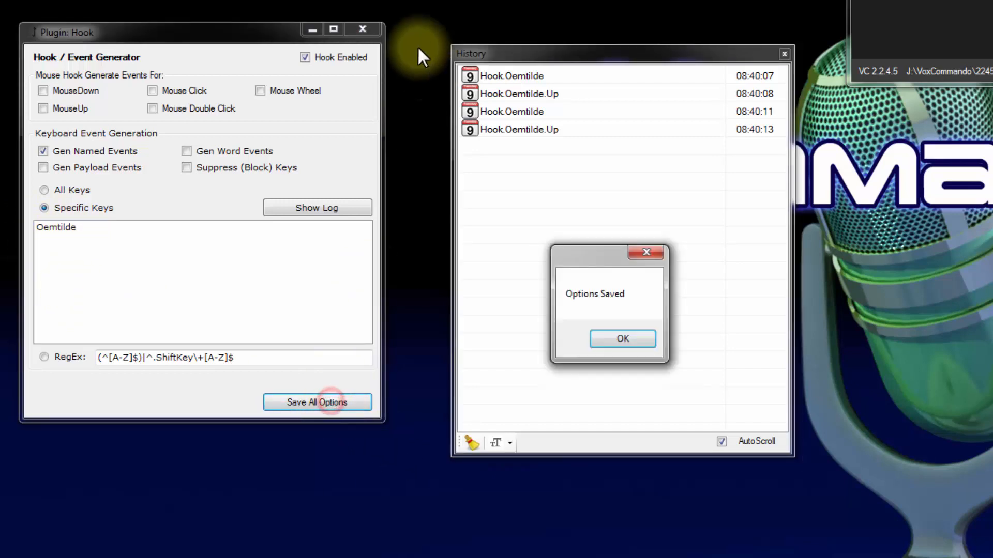
{"action": "left_click", "coordinate": [595, 339]}
{"action": "left_click", "coordinate": [362, 28]}
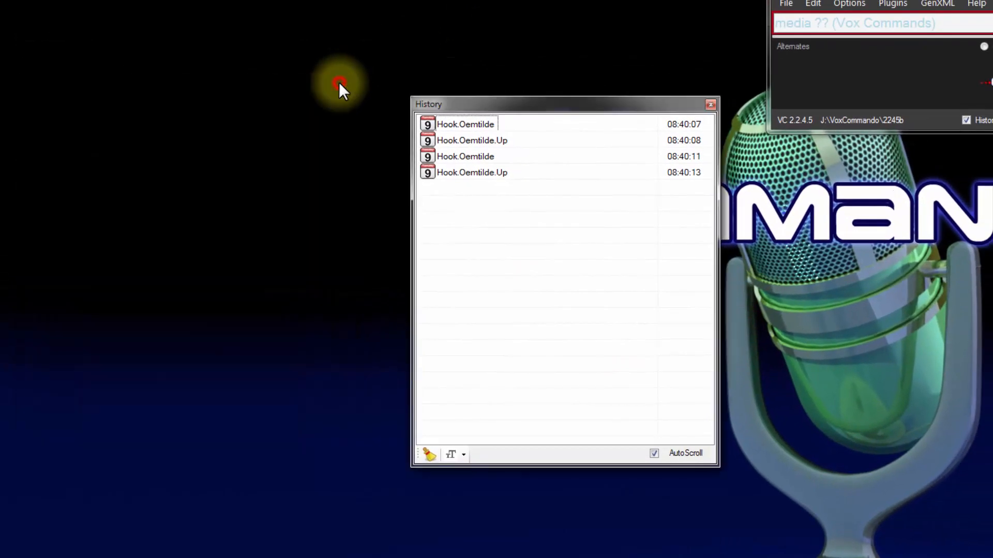
Arrange the History and VoxCommando windows side by side and open the voicecommands.xml command editor
{"action": "left_click_drag", "start_coordinate": [506, 101], "coordinate": [115, 29]}
{"action": "left_click_drag", "start_coordinate": [898, 1], "coordinate": [486, 12]}
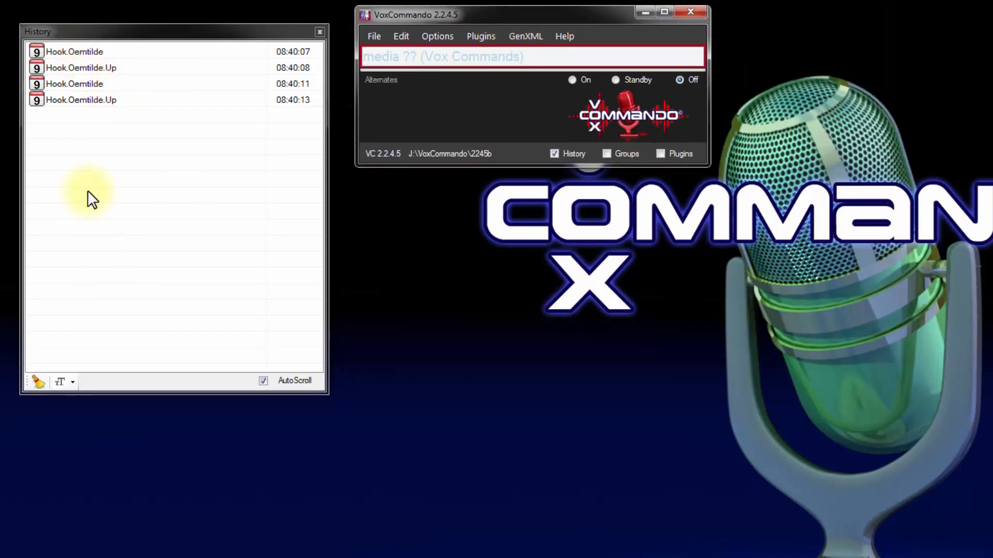
{"action": "left_click", "coordinate": [399, 36]}
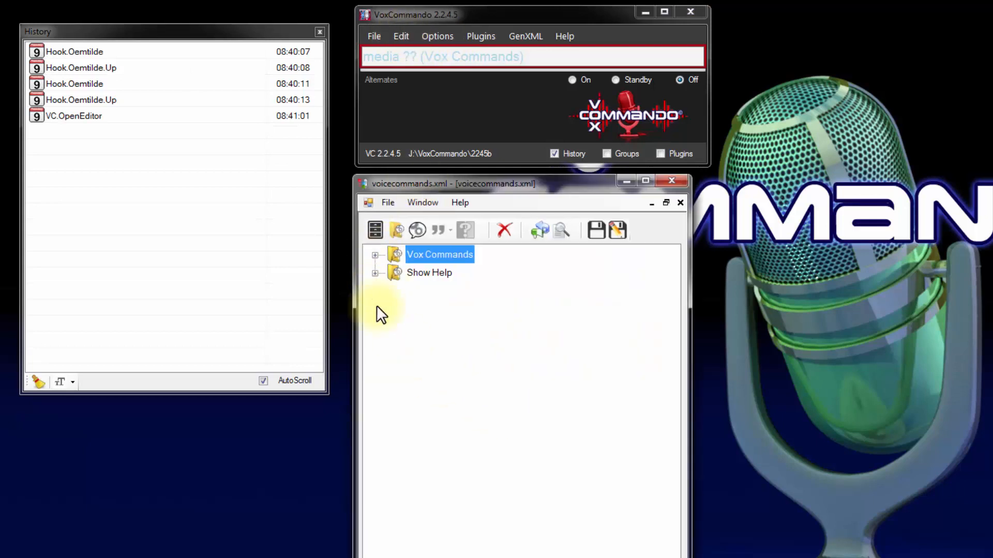
Generate a new tilde key event and assign Hook.Oemtilde from the history to the Listen command in the Vox Commands group
{"action": "left_click", "coordinate": [375, 255]}
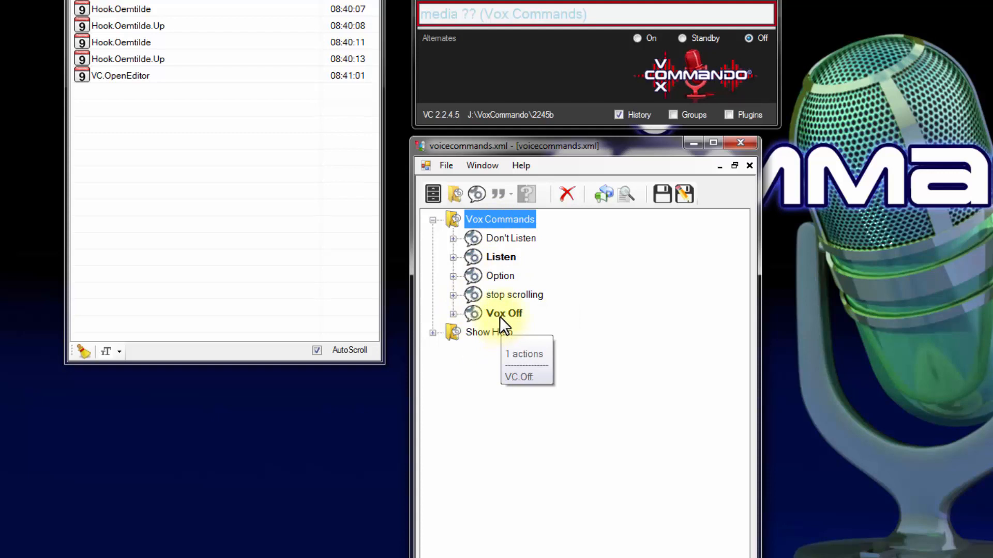
{"action": "left_click", "coordinate": [453, 238]}
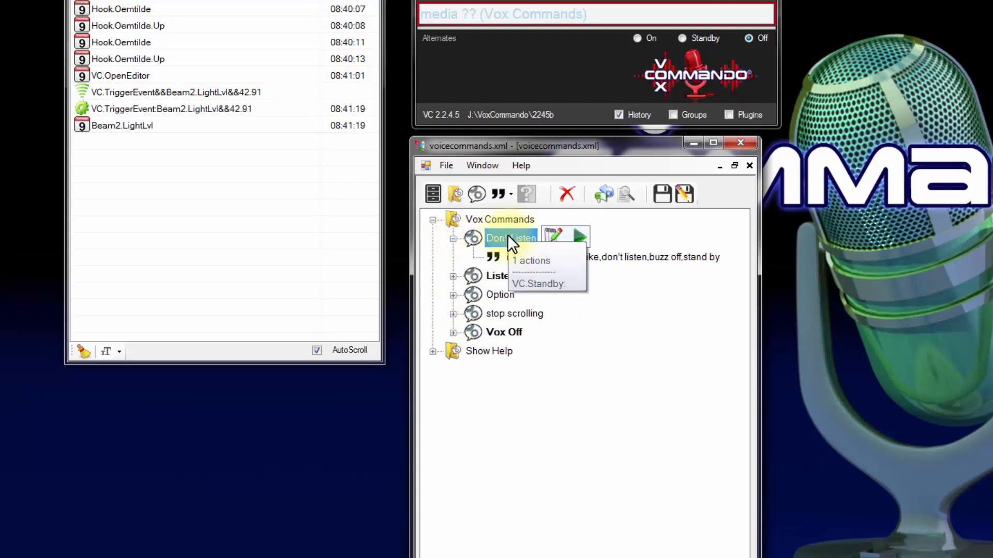
{"action": "left_click", "coordinate": [453, 277]}
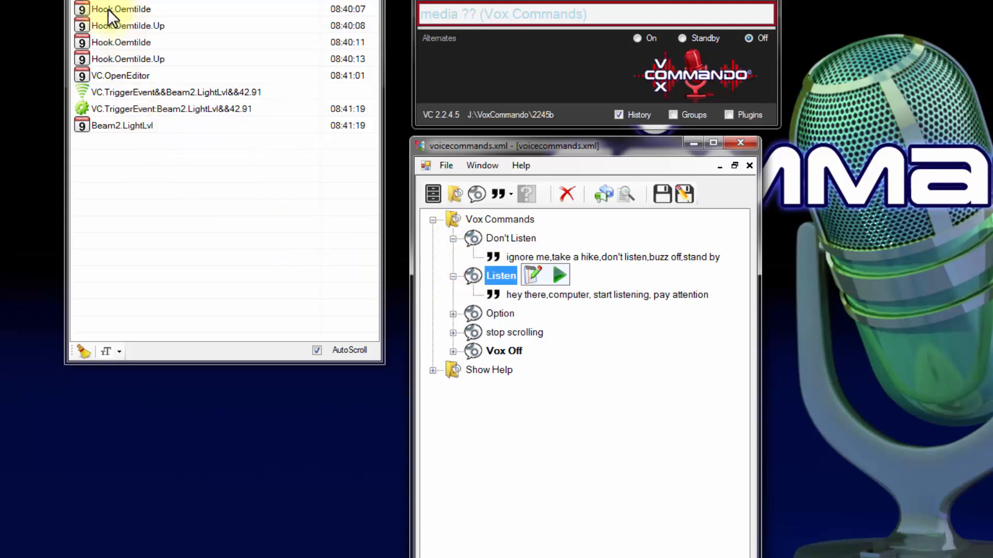
{"action": "left_click", "coordinate": [144, 7]}
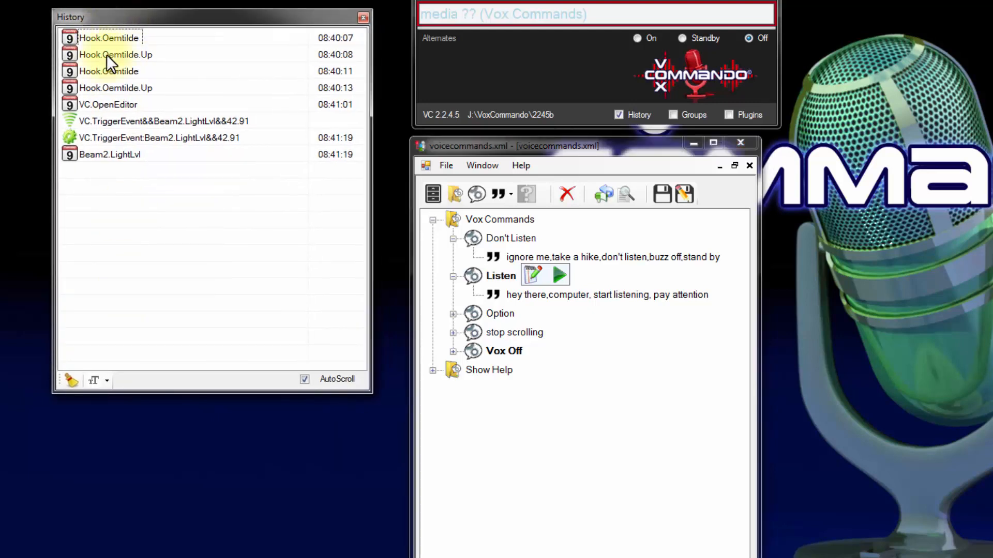
{"action": "key", "text": "grave"}
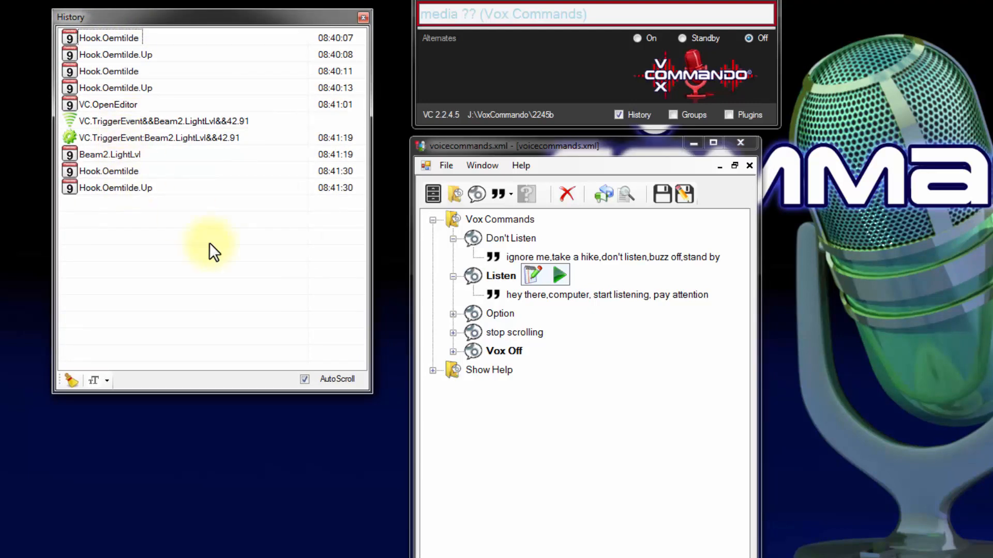
{"action": "left_click_drag", "start_coordinate": [121, 170], "coordinate": [476, 243]}
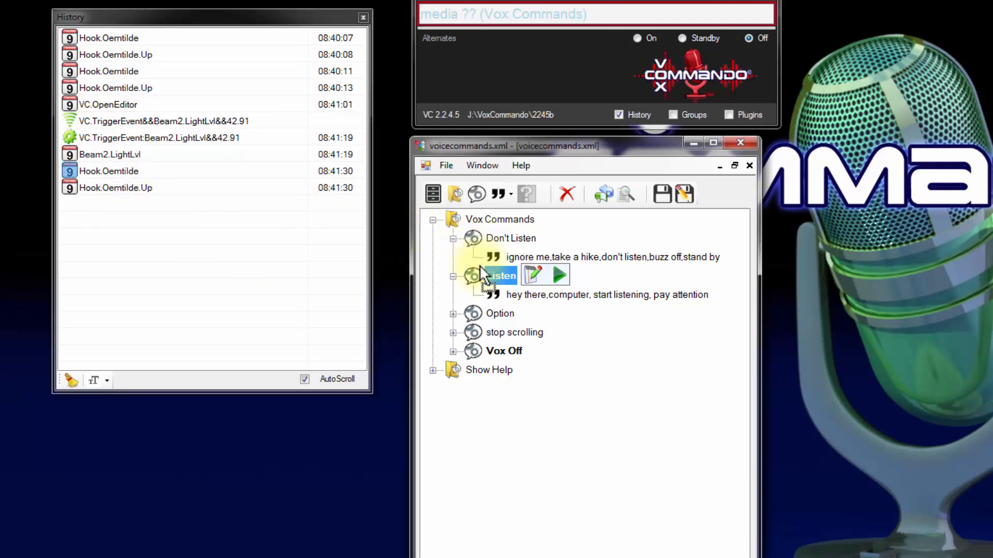
{"action": "left_click_drag", "start_coordinate": [494, 272], "coordinate": [497, 275]}
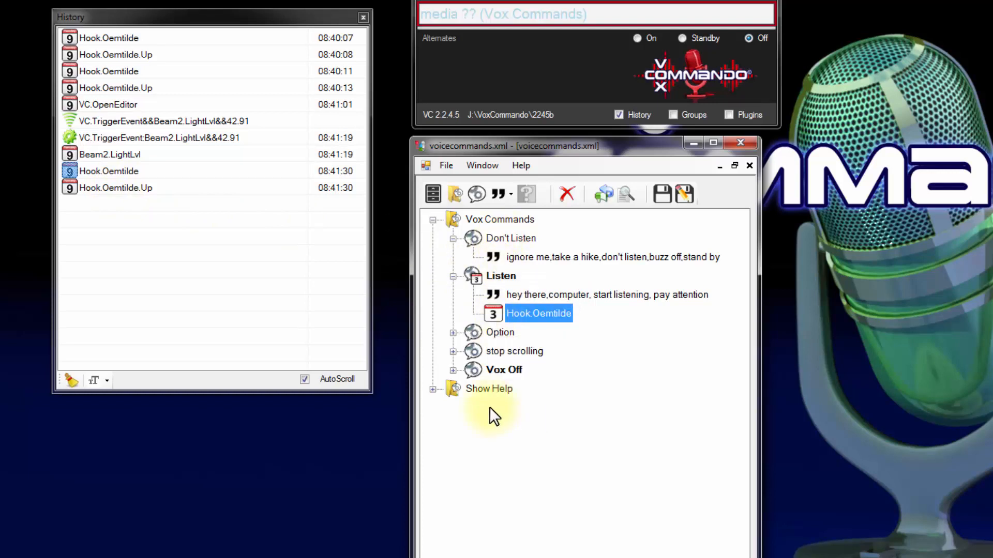
Assign the Hook.Oemtilde.Up event to the Vox Off command, save the command tree and close the editor
{"action": "left_click", "coordinate": [451, 371]}
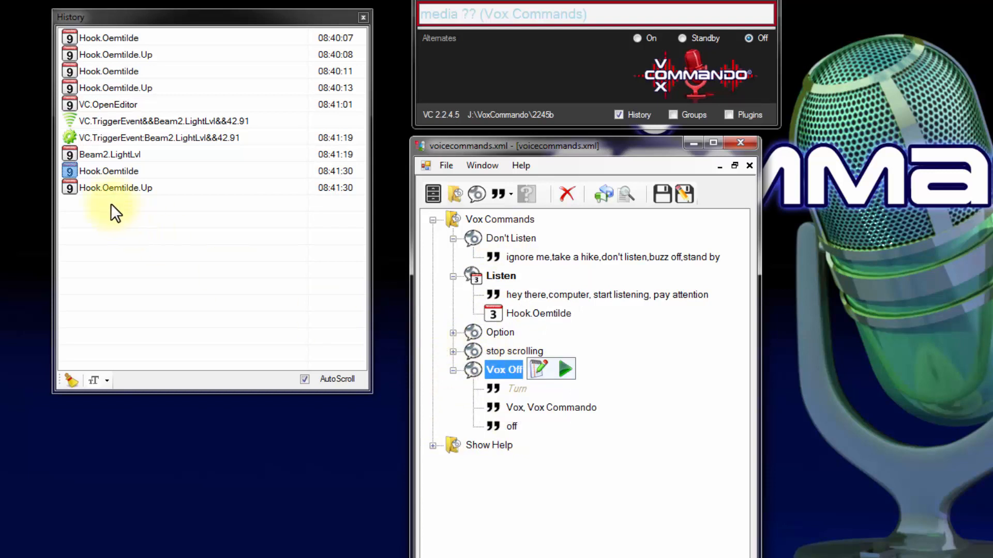
{"action": "left_click_drag", "start_coordinate": [97, 188], "coordinate": [513, 373]}
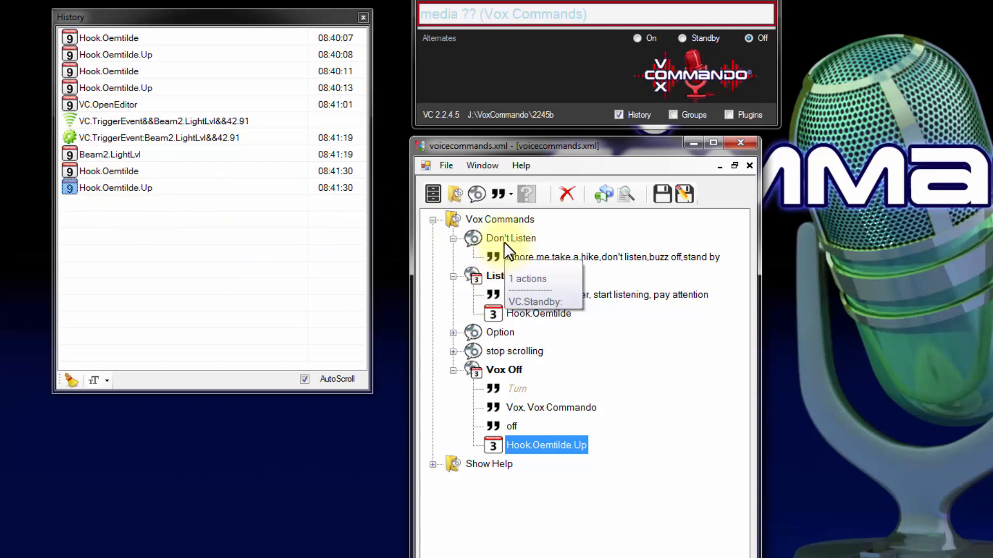
{"action": "left_click", "coordinate": [660, 195]}
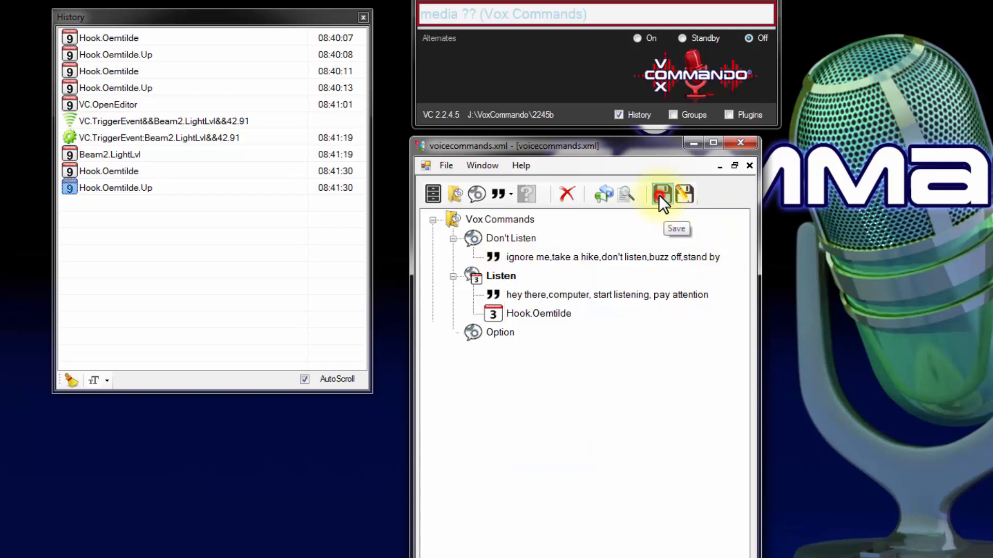
{"action": "left_click", "coordinate": [743, 144]}
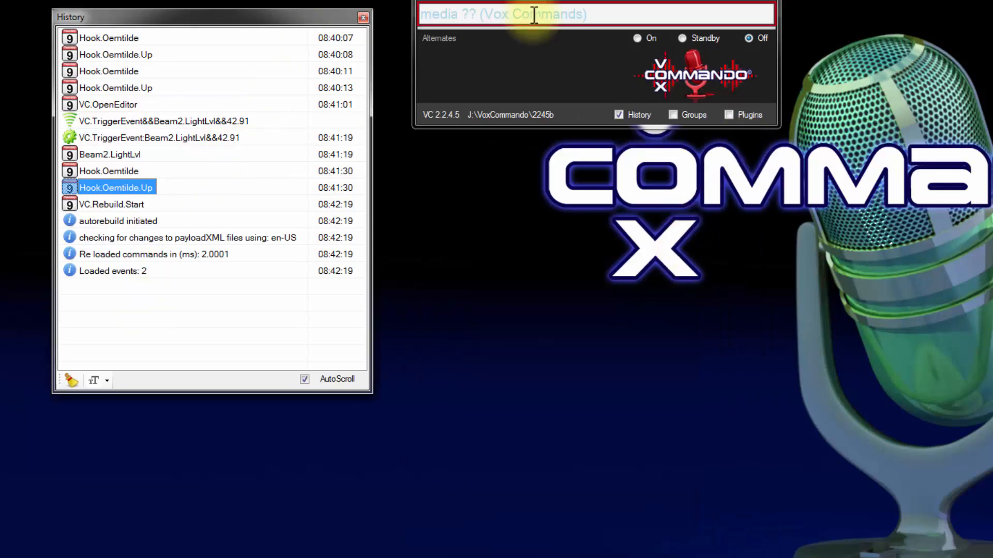
Test push-to-talk by holding and releasing the tilde key, using the Show help voice command, and close the command help page
{"action": "key", "text": "grave"}
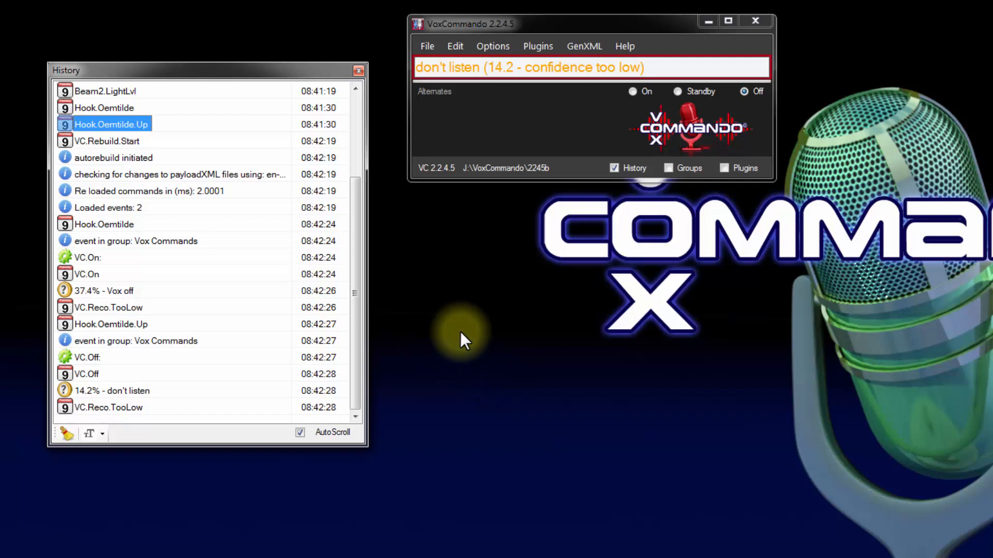
{"action": "key", "text": "grave"}
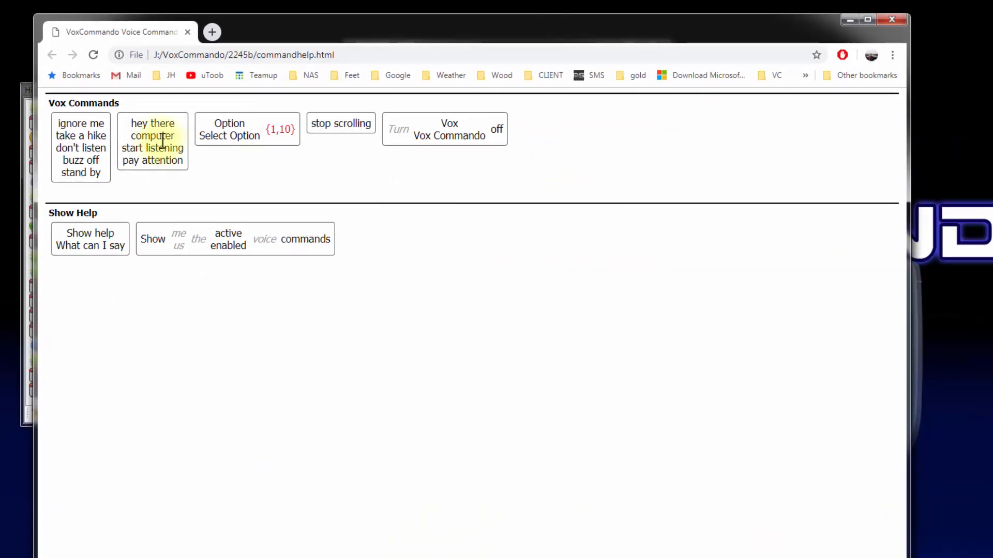
{"action": "left_click", "coordinate": [892, 19]}
{"action": "key", "text": "grave"}
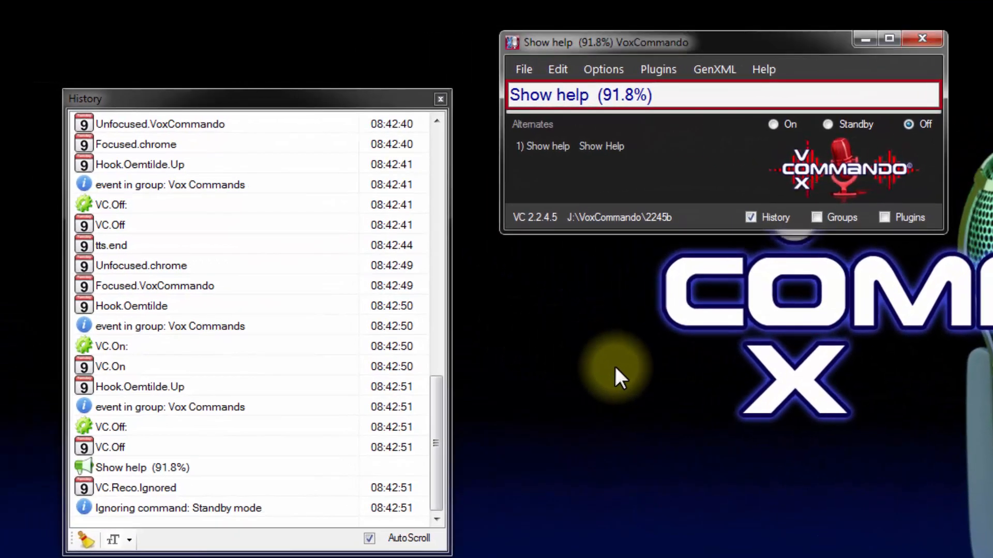
Repeat the push-to-talk test with the Show help voice command, varying when the tilde key is released, and close the command help page
{"action": "key", "text": "grave"}
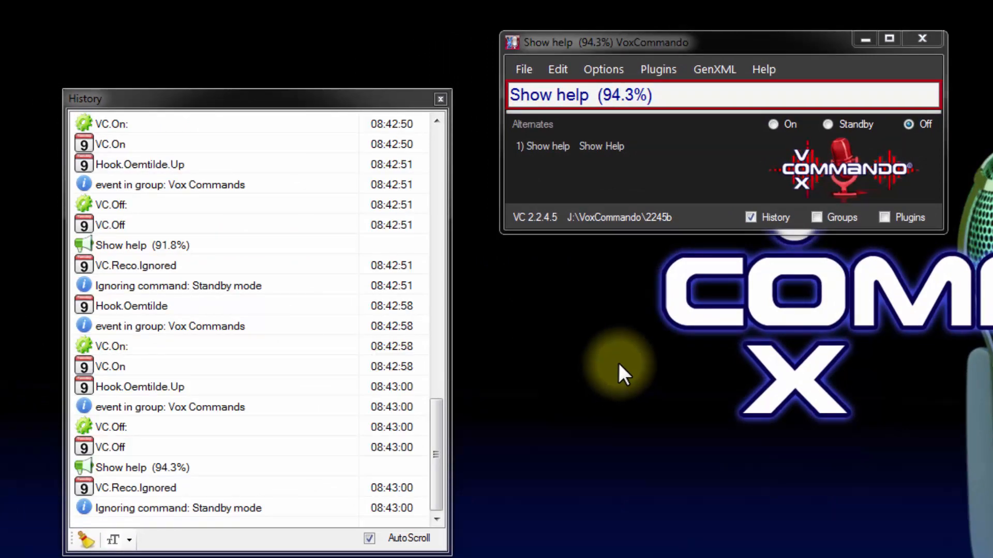
{"action": "key", "text": "grave"}
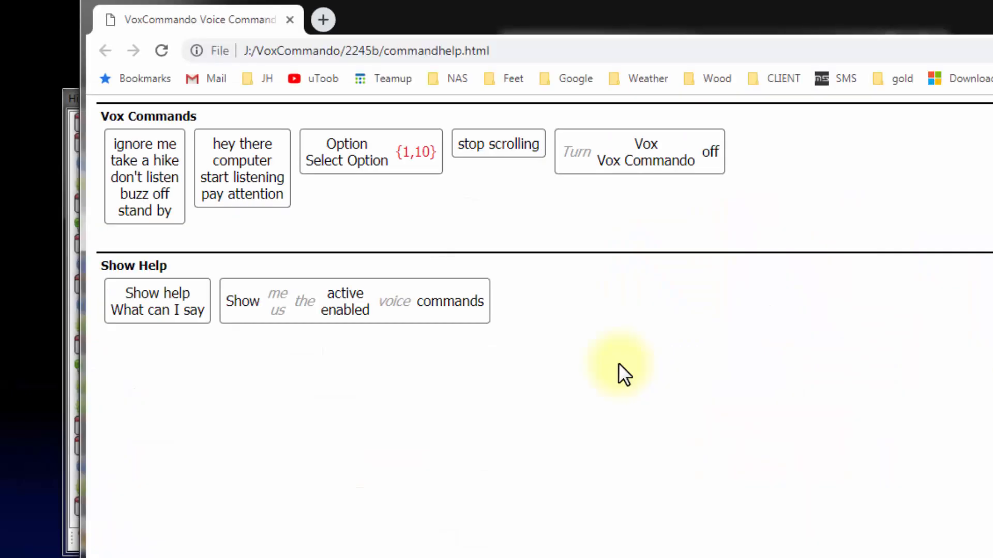
{"action": "left_click", "coordinate": [290, 21]}
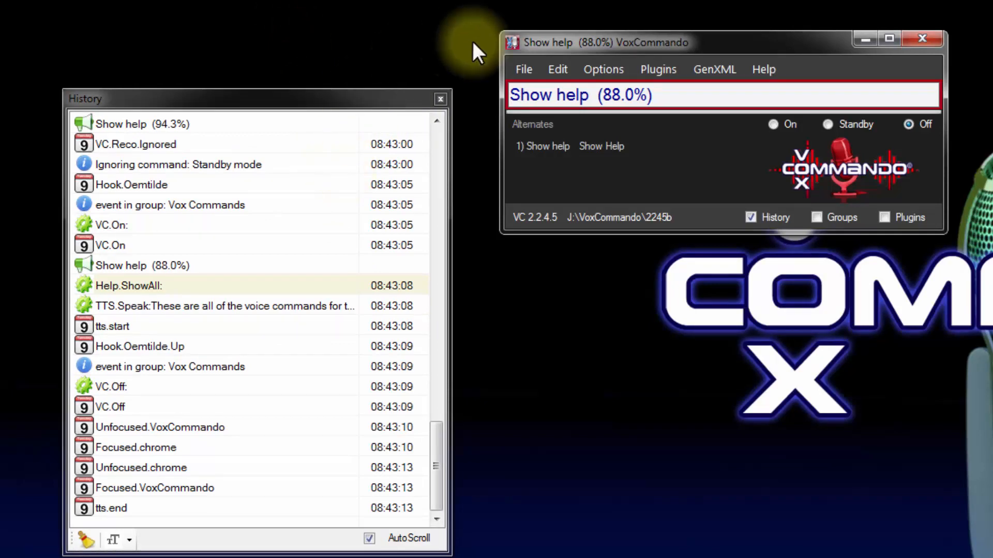
Open the command editor and add a command named "Vox Off with delay (used with Hook plugin)" to the Vox Commands group
{"action": "left_click", "coordinate": [554, 66]}
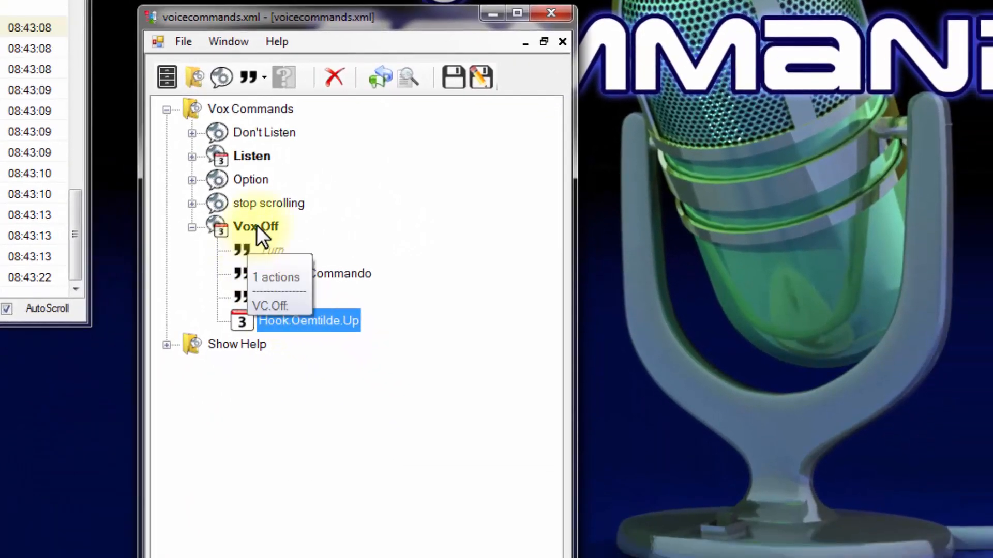
{"action": "left_click", "coordinate": [221, 75]}
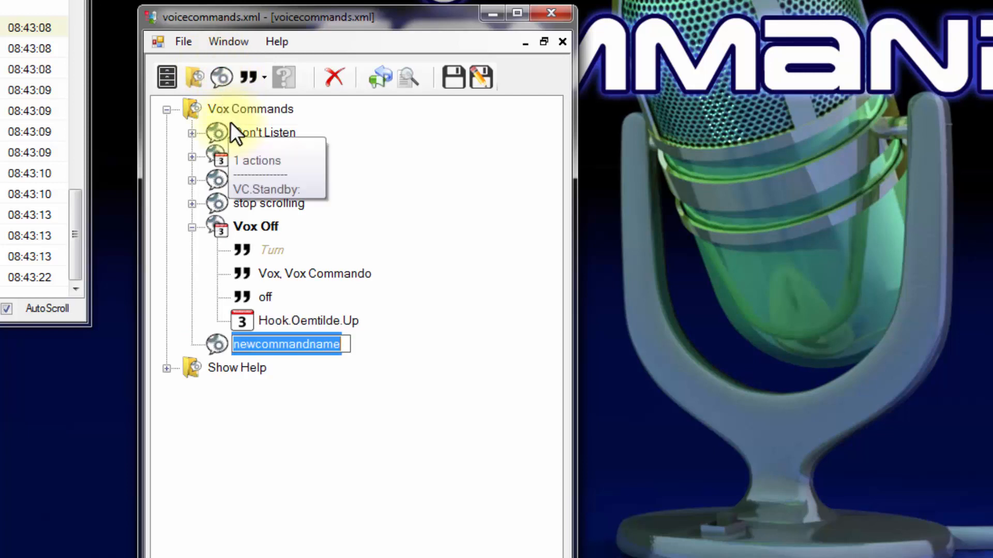
{"action": "type", "text": "Vox Offr"}
{"action": "key", "text": "BackSpace"}
{"action": "type", "text": "with "}
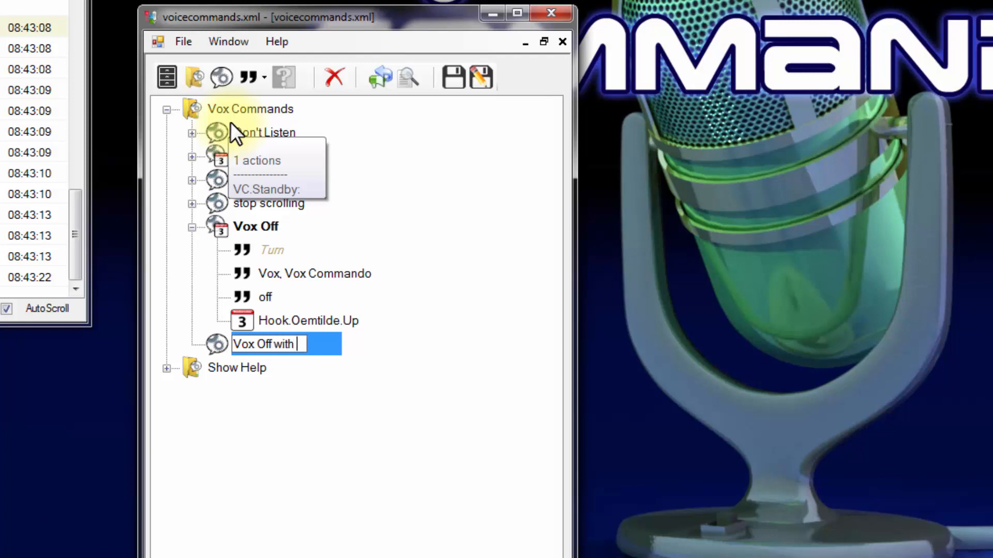
{"action": "type", "text": "delay (usw"}
{"action": "key", "text": "BackSpace"}
{"action": "type", "text": "ed "}
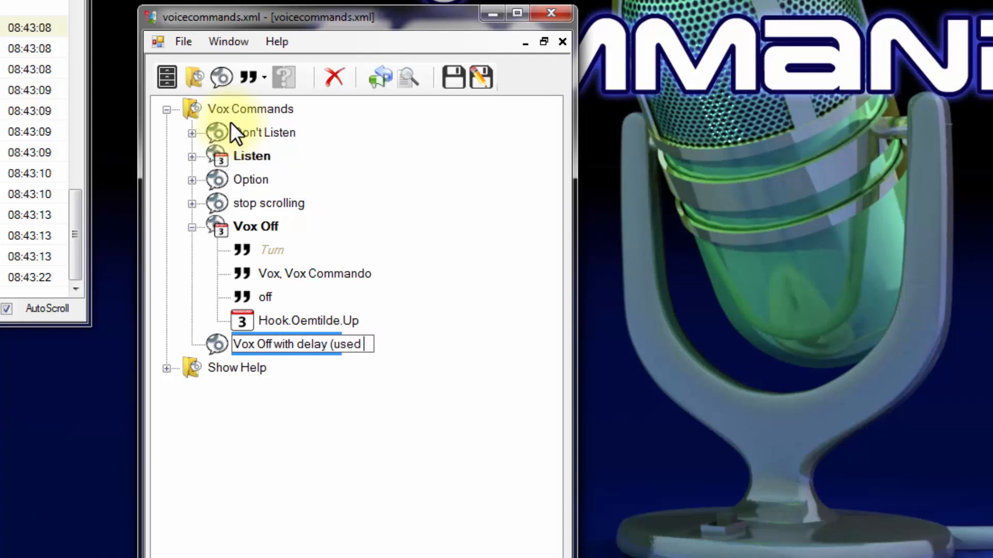
{"action": "type", "text": "with Ho"}
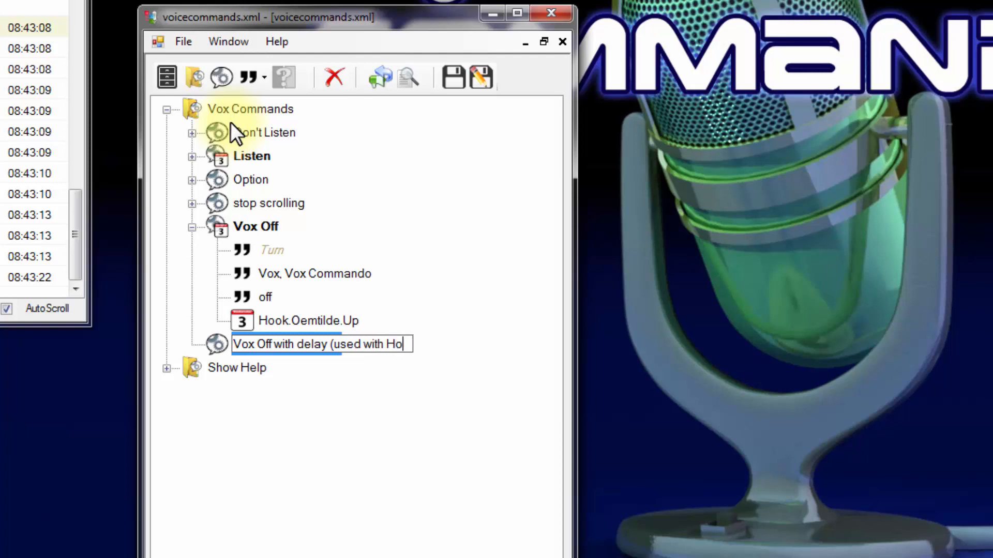
{"action": "type", "text": "ok plugin)"}
{"action": "key", "text": "Return"}
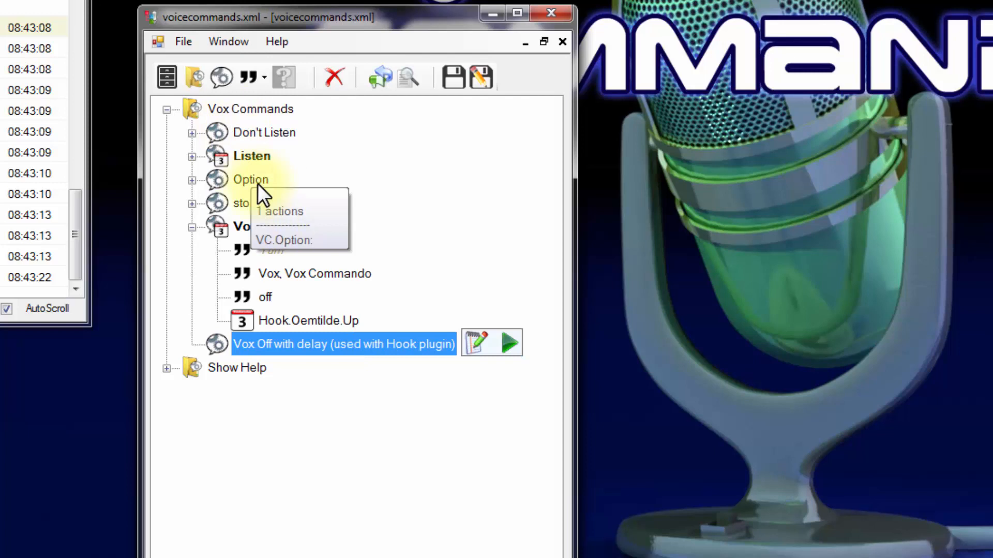
Move the Hook.Oemtilde.Up event from Vox Off to the Vox Off with delay command and open that command in the Logical Command Builder
{"action": "left_click_drag", "start_coordinate": [271, 317], "coordinate": [283, 349]}
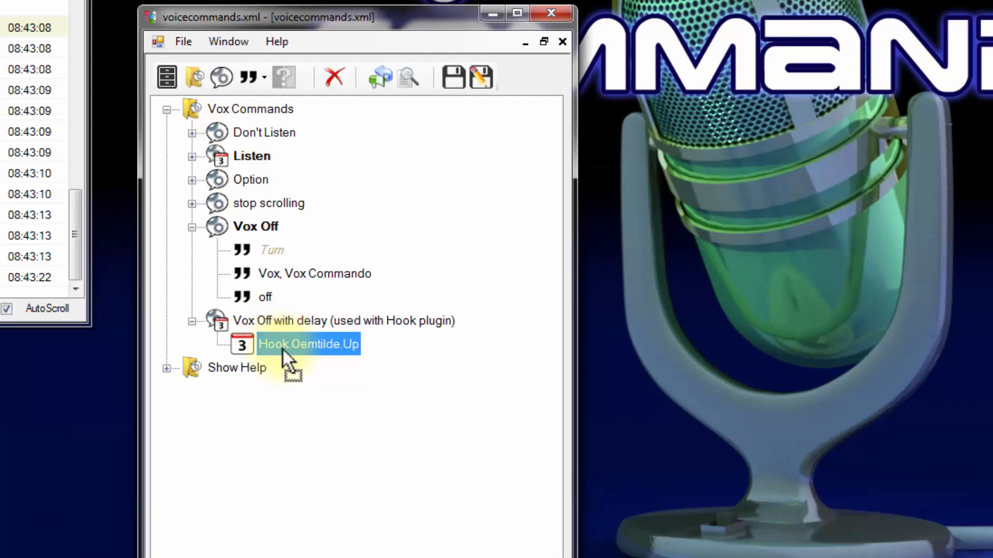
{"action": "left_click", "coordinate": [268, 319]}
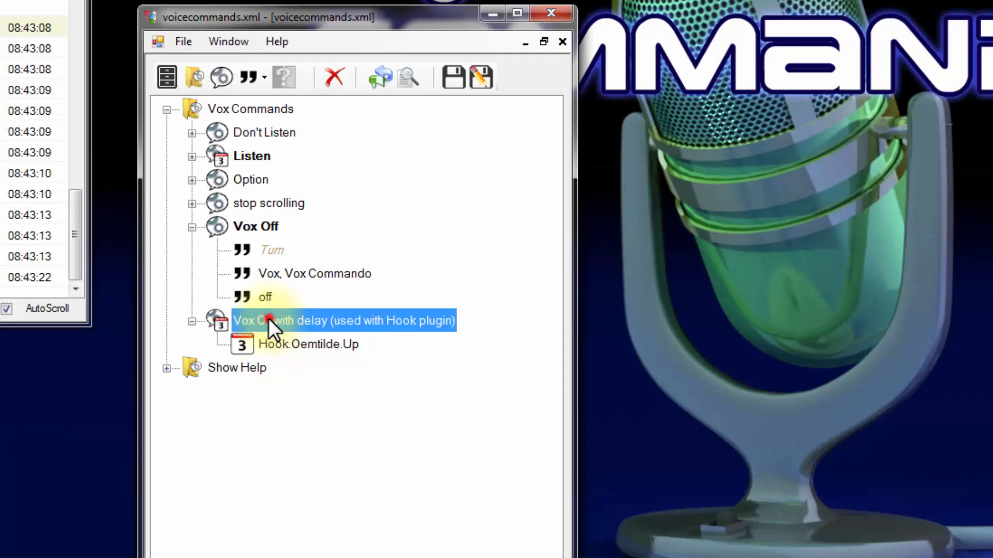
{"action": "left_click", "coordinate": [472, 321]}
{"action": "left_click_drag", "start_coordinate": [987, 67], "coordinate": [268, 94]}
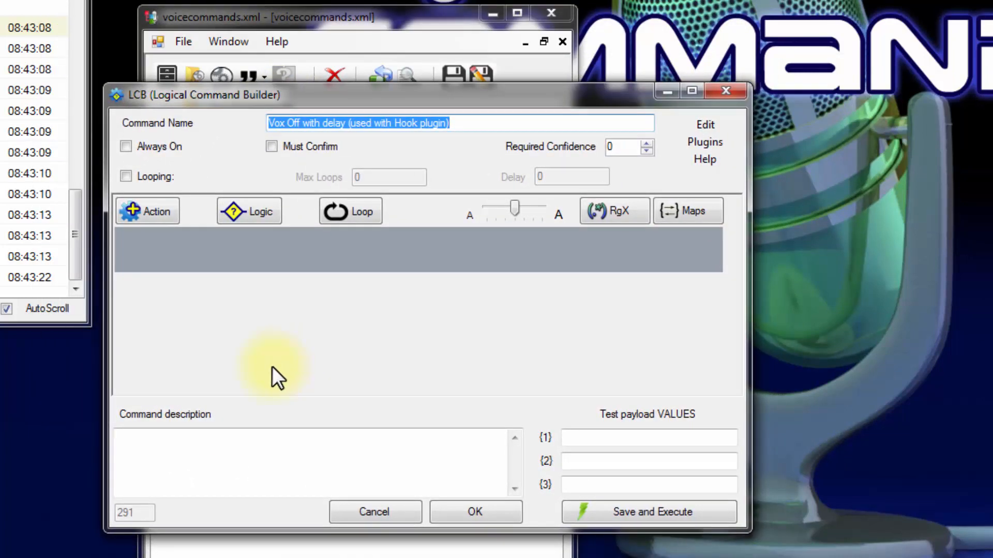
Add a VC.Off action to the Vox Off with delay command
{"action": "left_click", "coordinate": [205, 240]}
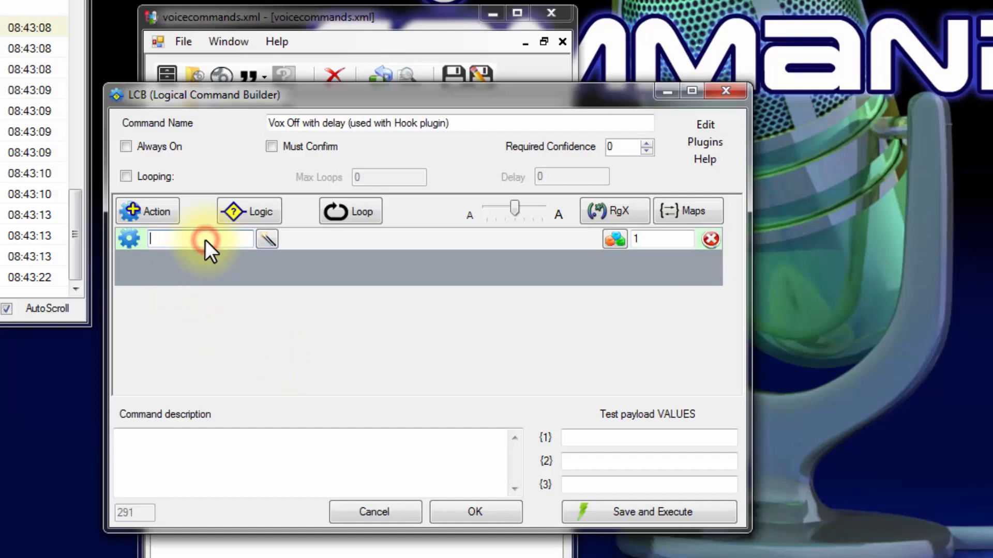
{"action": "type", "text": "vc.o"}
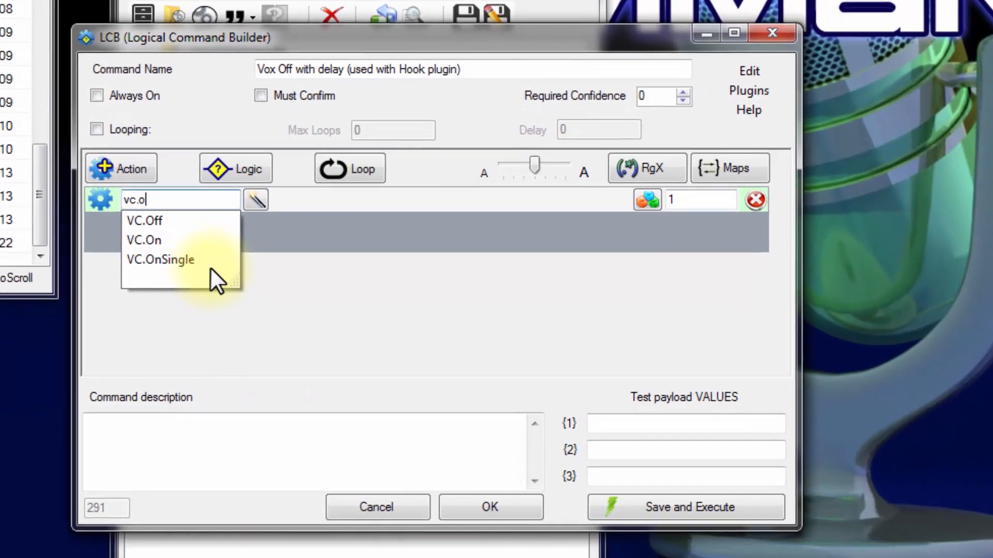
{"action": "key", "text": "Return"}
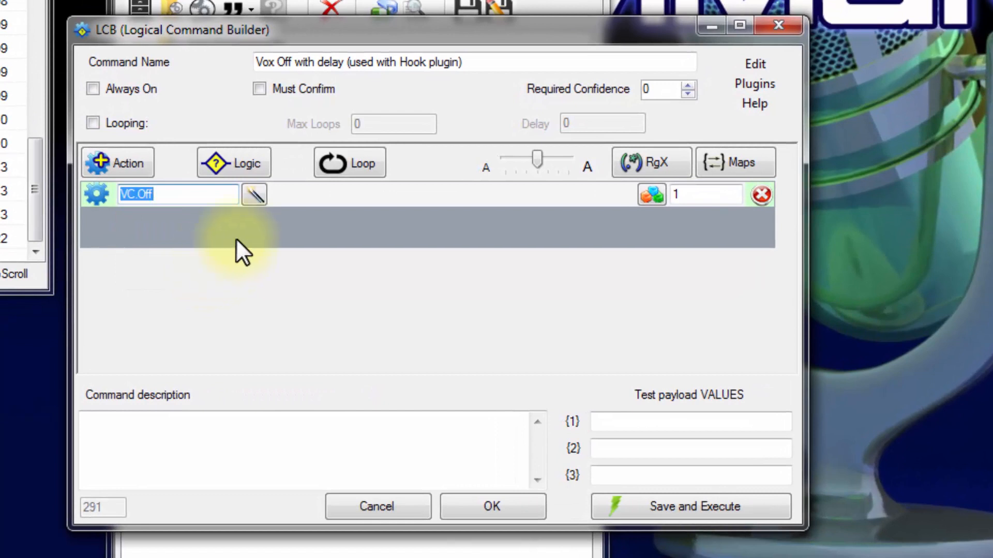
Add a VC.Pause action, place it before VC.Off and set its pause value to 500
{"action": "left_click", "coordinate": [187, 223]}
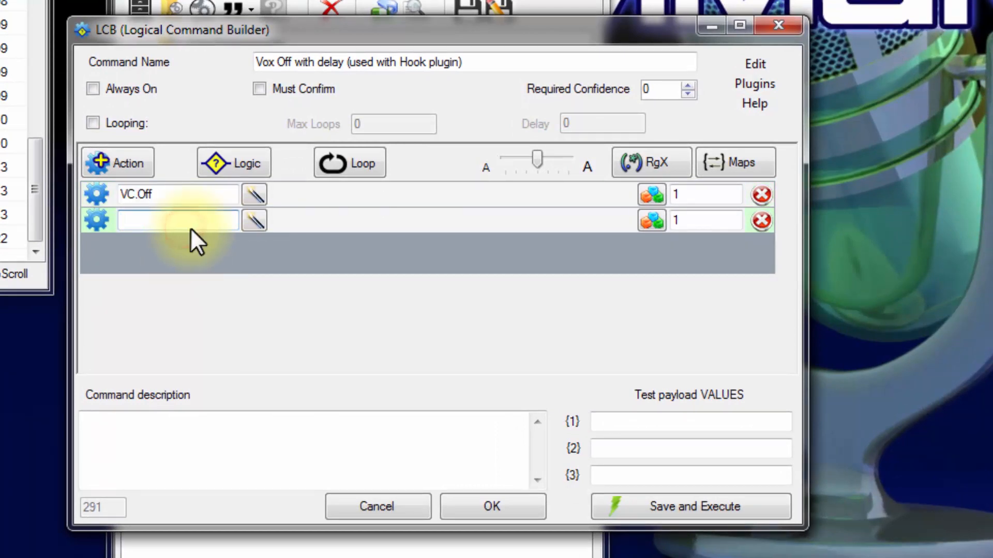
{"action": "type", "text": "vc.p"}
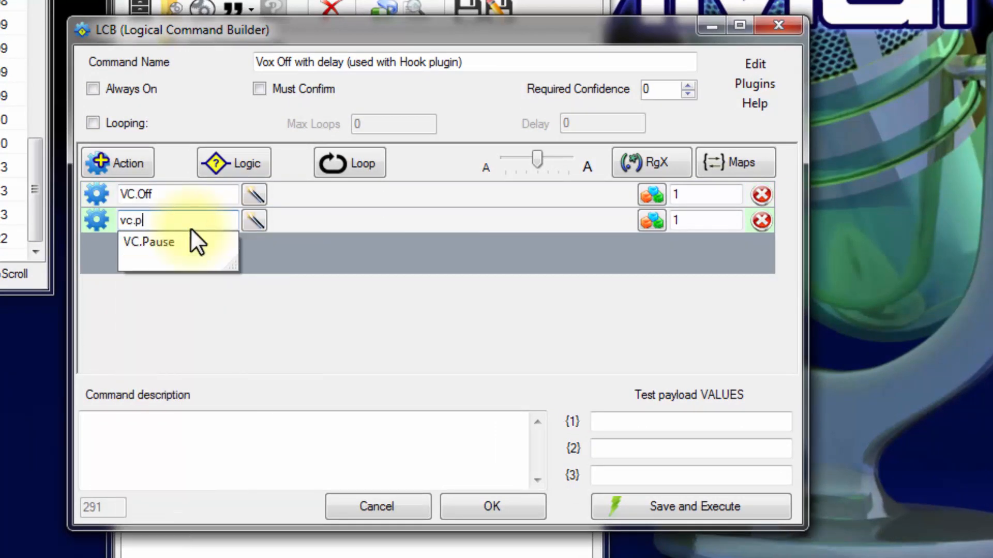
{"action": "key", "text": "Down"}
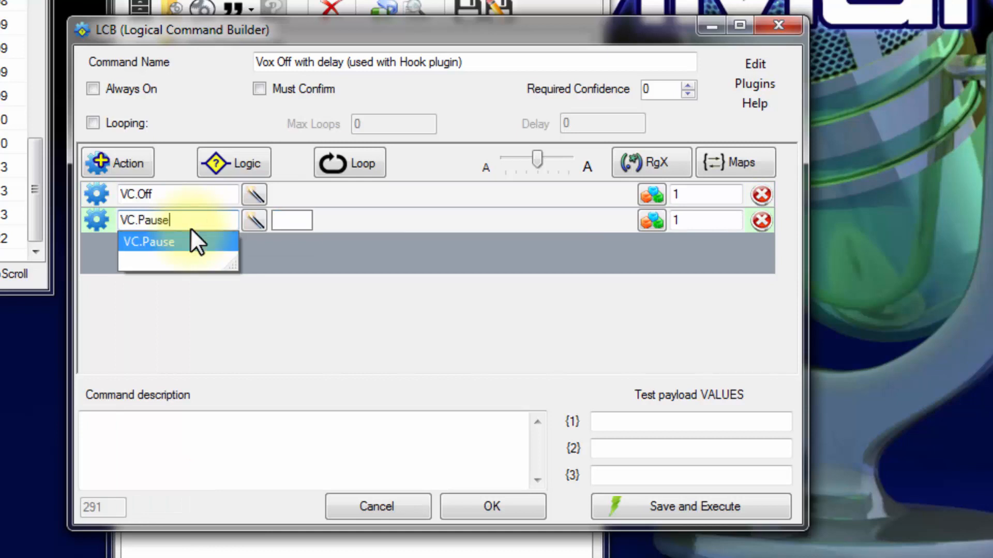
{"action": "key", "text": "Return"}
{"action": "left_click_drag", "start_coordinate": [99, 220], "coordinate": [99, 189]}
{"action": "left_click", "coordinate": [291, 194]}
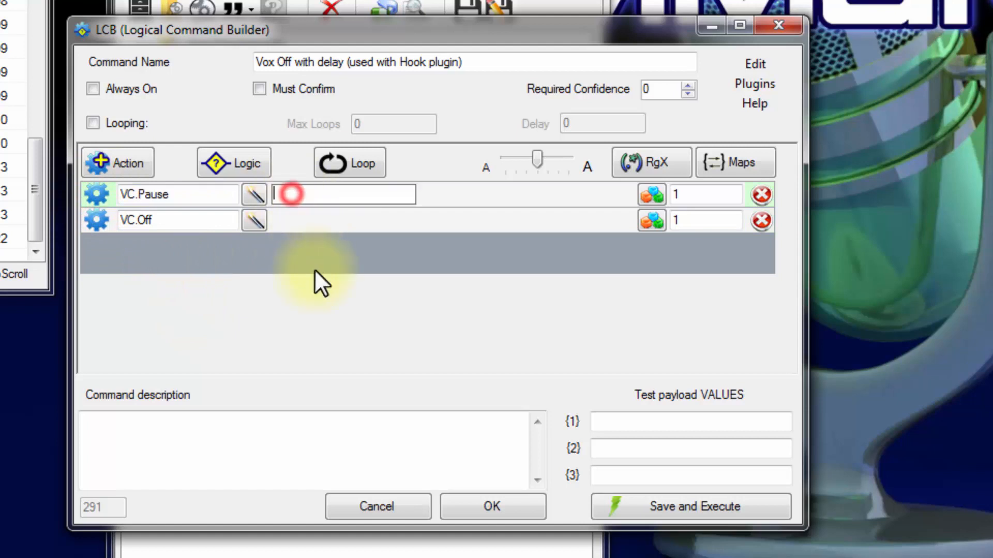
{"action": "type", "text": "500"}
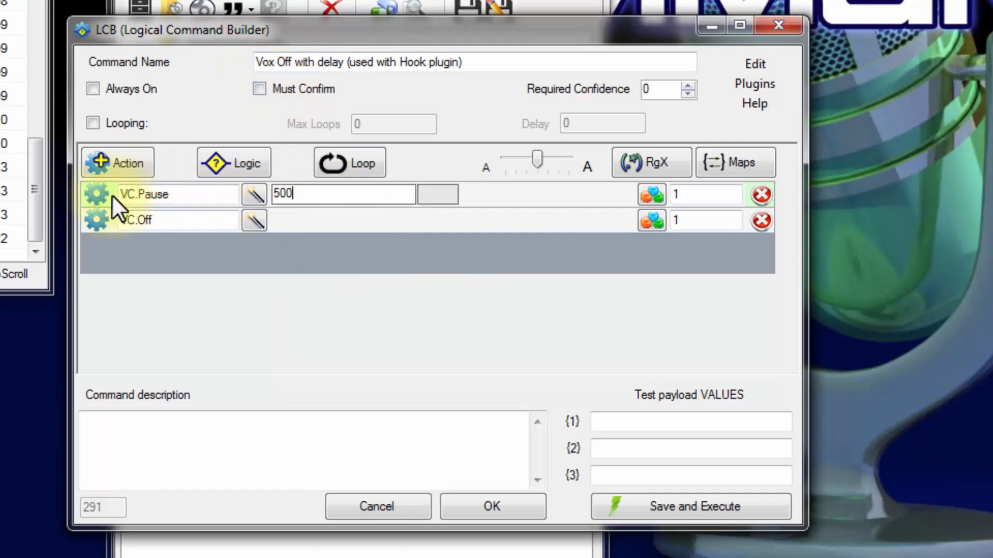
Prefix the command name with "++", accept the command, save the command tree and close the editor
{"action": "left_click", "coordinate": [258, 62]}
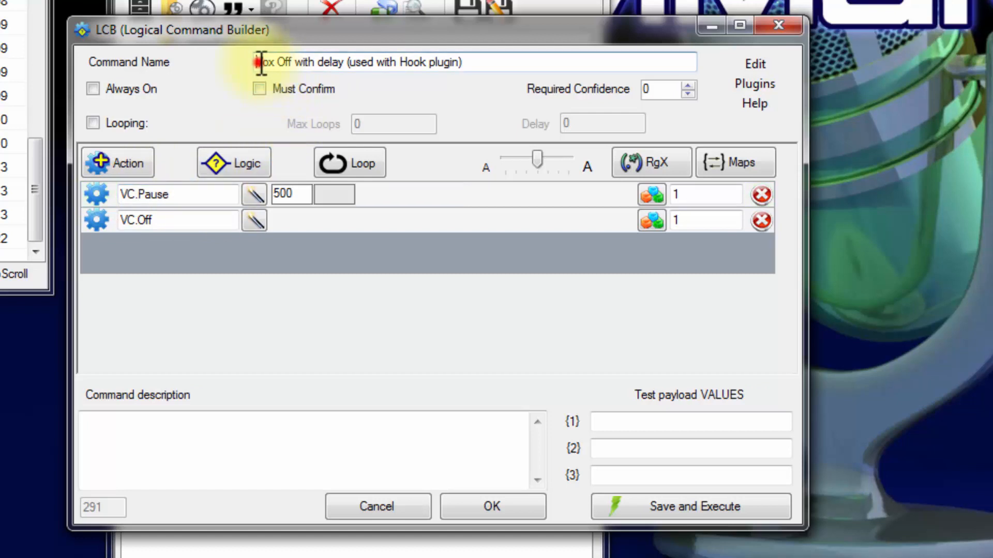
{"action": "type", "text": "++"}
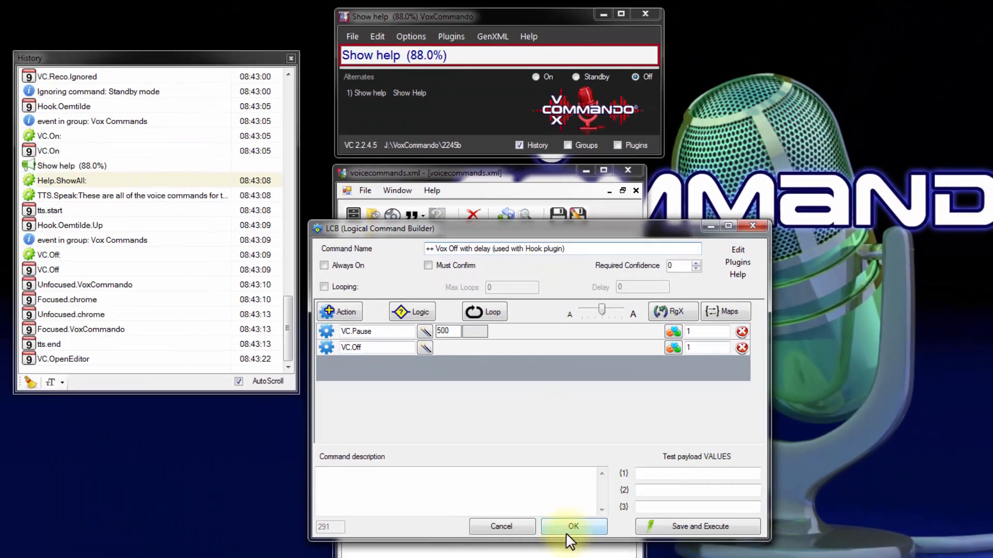
{"action": "left_click", "coordinate": [516, 512]}
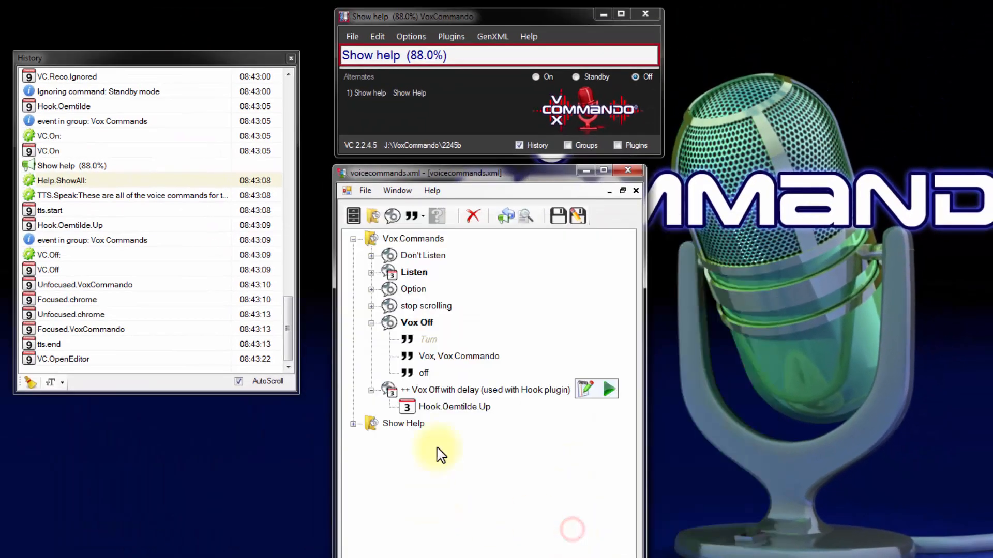
{"action": "left_click", "coordinate": [557, 216]}
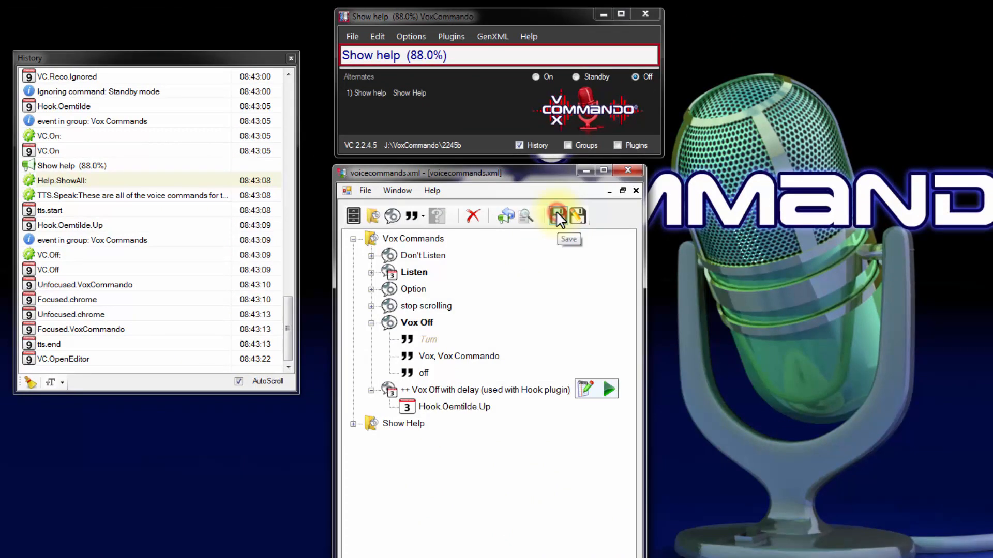
{"action": "left_click", "coordinate": [623, 167]}
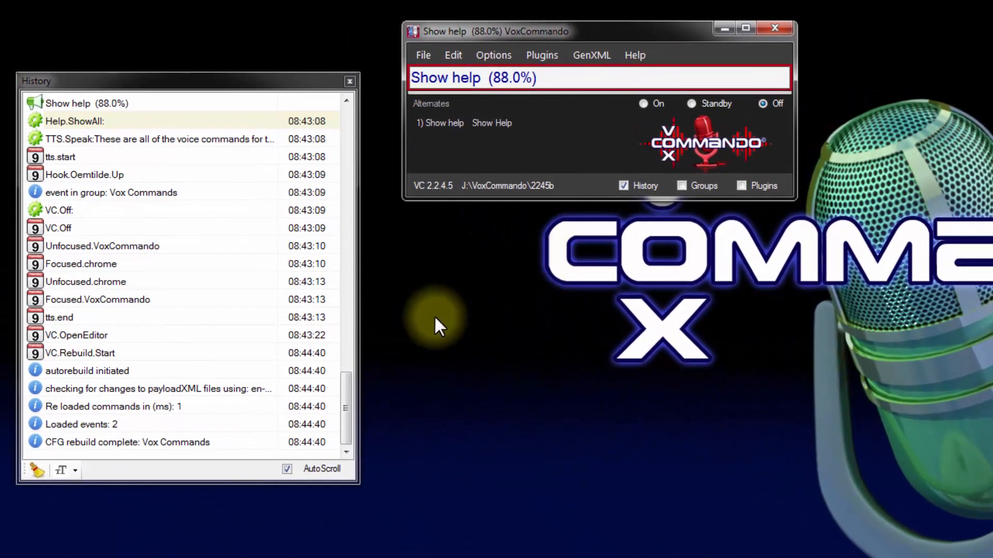
Test the delayed tilde-key release with the Show help voice command and close the command help page
{"action": "key", "text": "grave"}
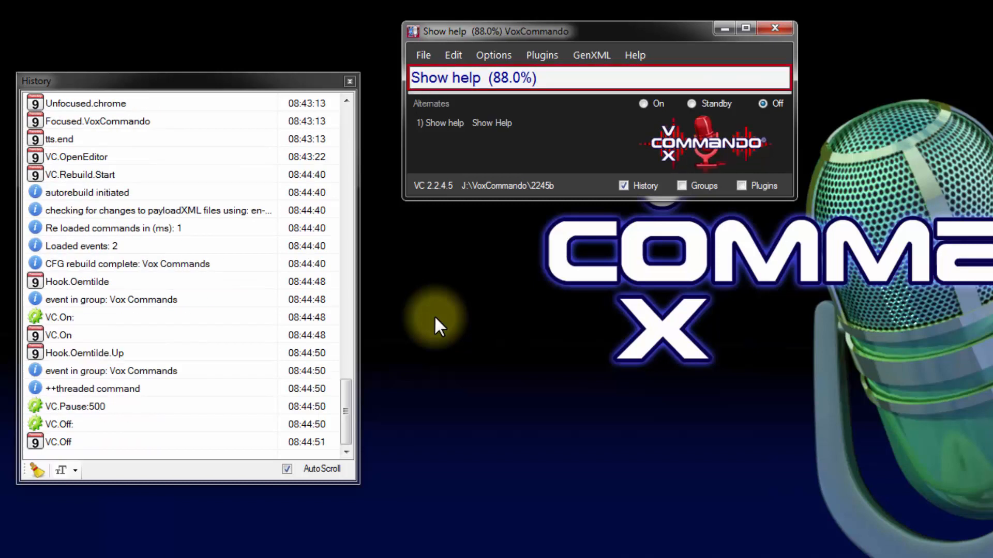
{"action": "key", "text": "grave"}
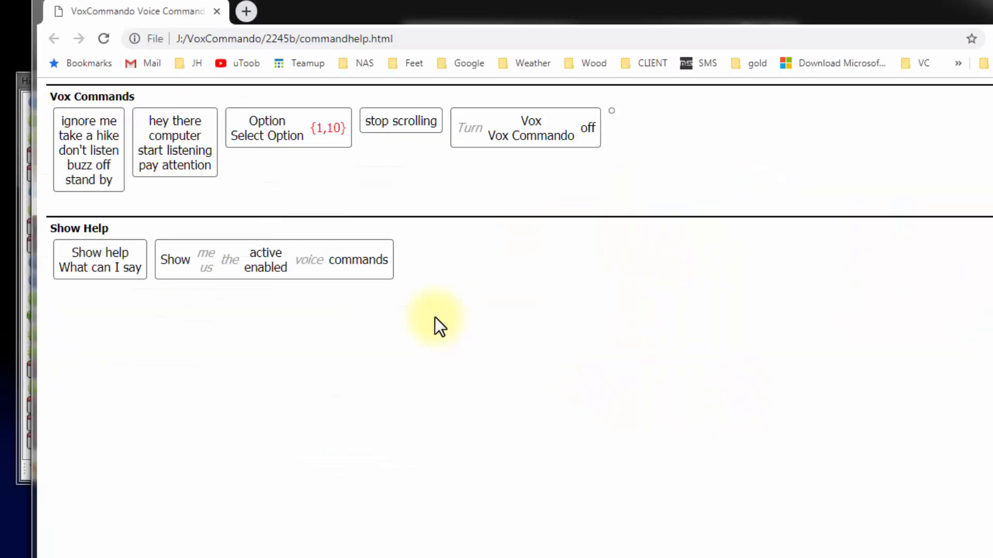
{"action": "left_click", "coordinate": [217, 11]}
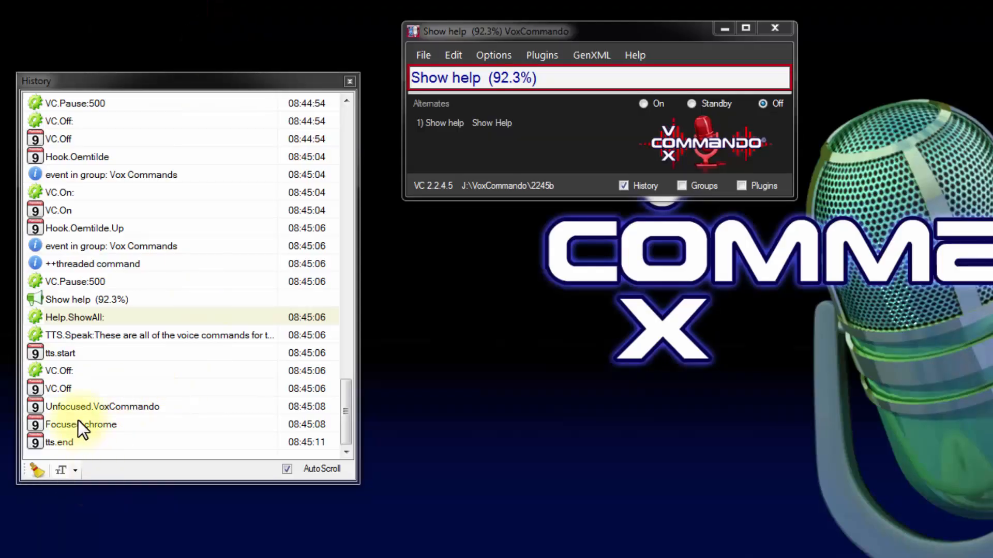